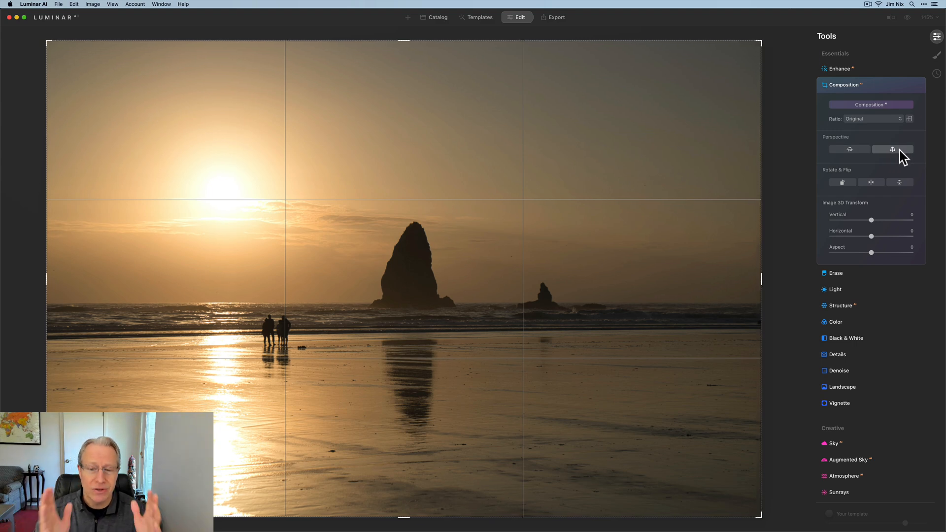
pyautogui.click(878, 120)
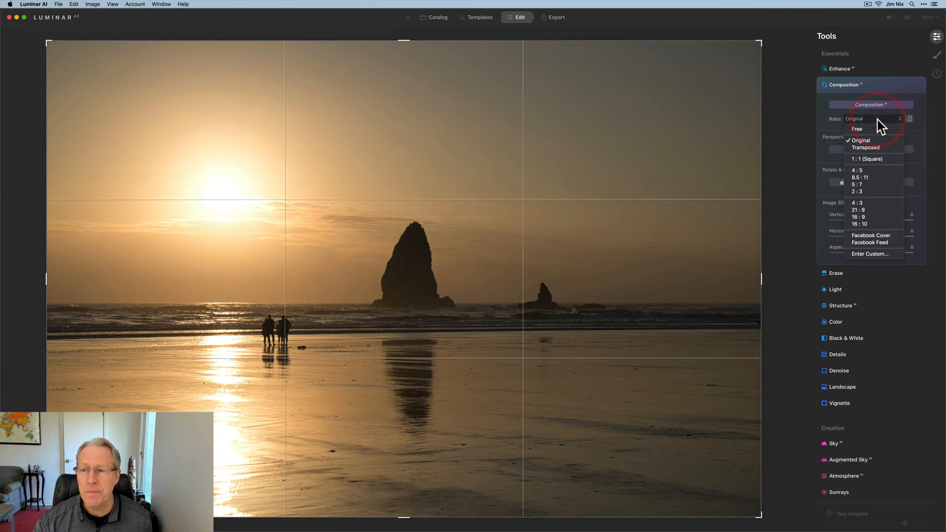
pyautogui.click(860, 217)
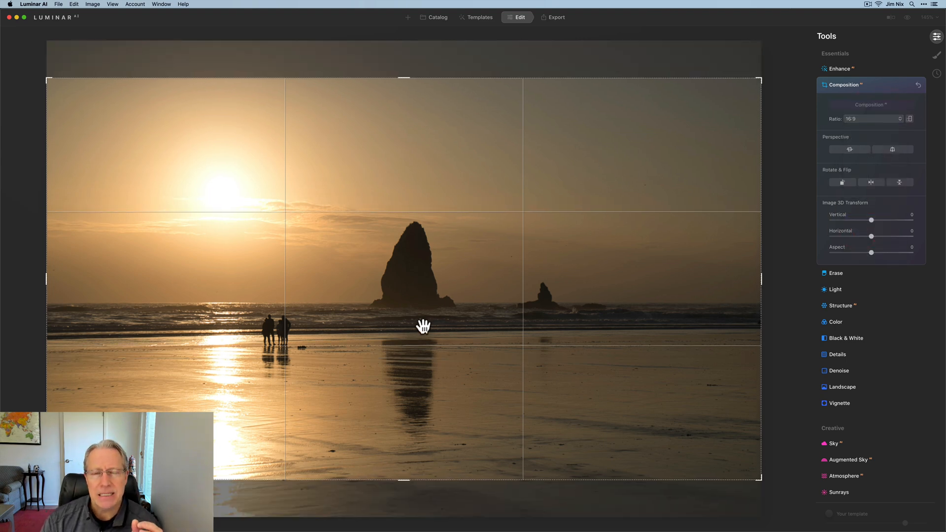
pyautogui.click(918, 87)
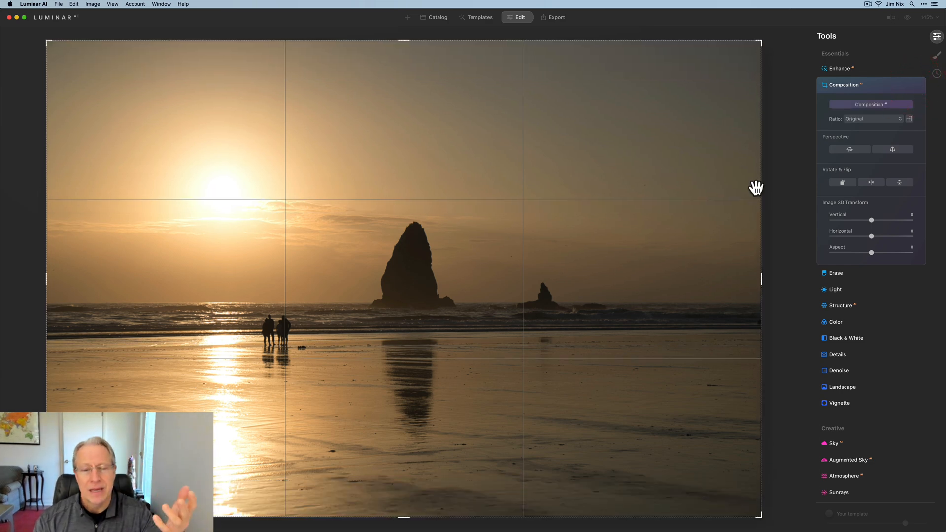
# - Crop the beach photo to a 16:9 ratio, shifting it down within the frame and slightly tightening the crop from the sides
pyautogui.click(868, 119)
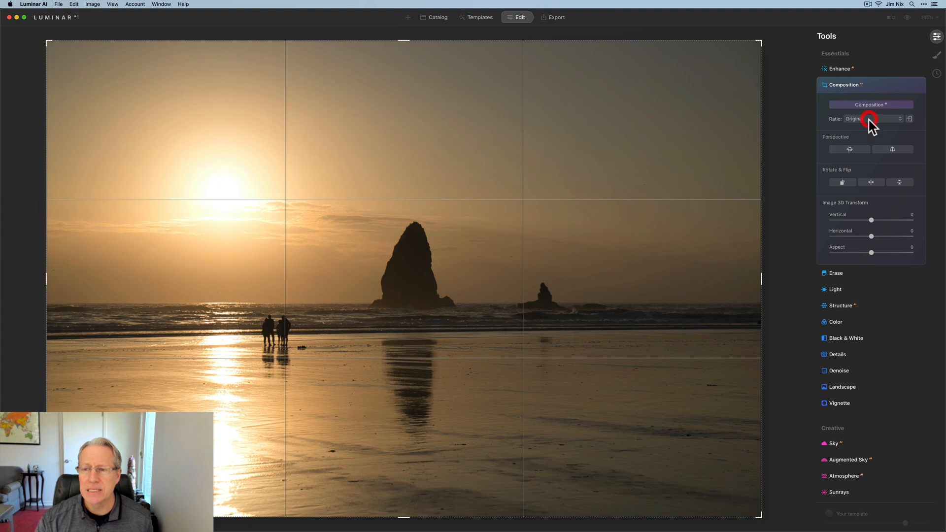
pyautogui.click(858, 217)
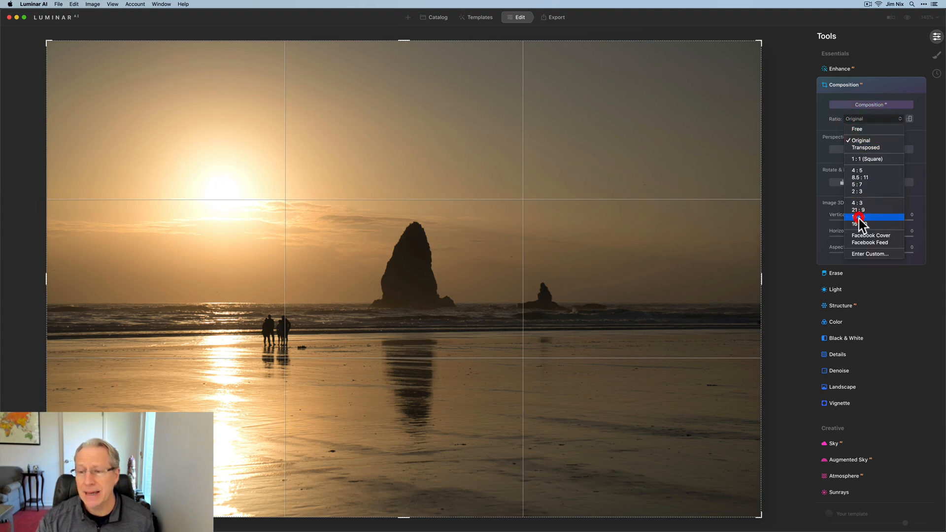
pyautogui.moveTo(482, 243); pyautogui.dragTo(481, 256)
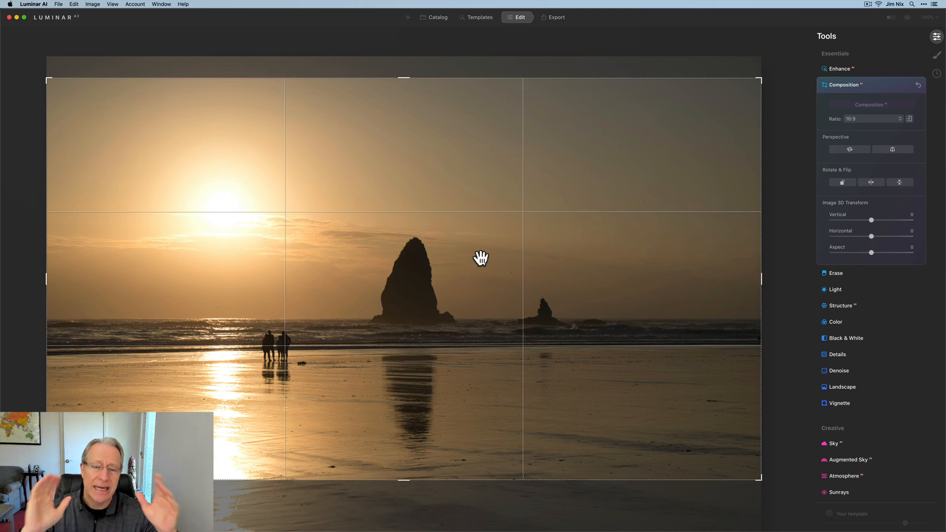
pyautogui.moveTo(418, 295); pyautogui.dragTo(419, 296)
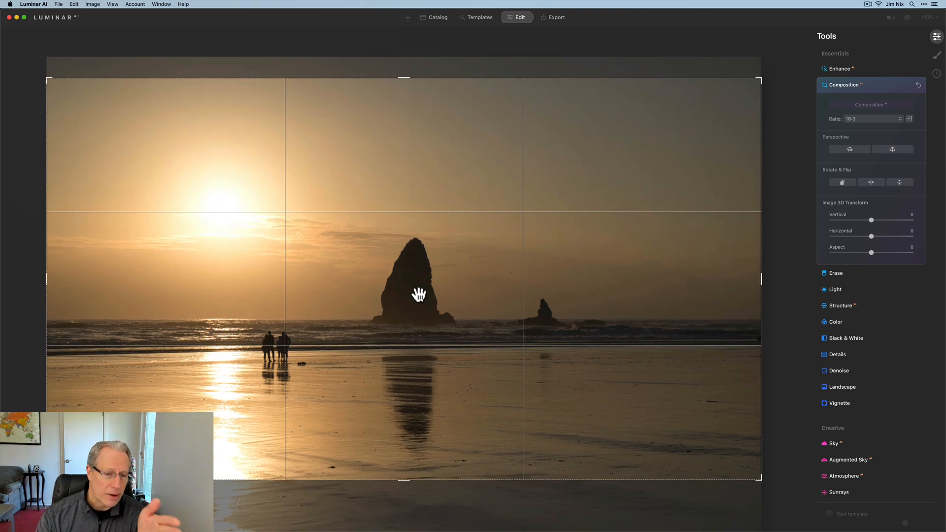
pyautogui.moveTo(761, 278); pyautogui.dragTo(750, 277)
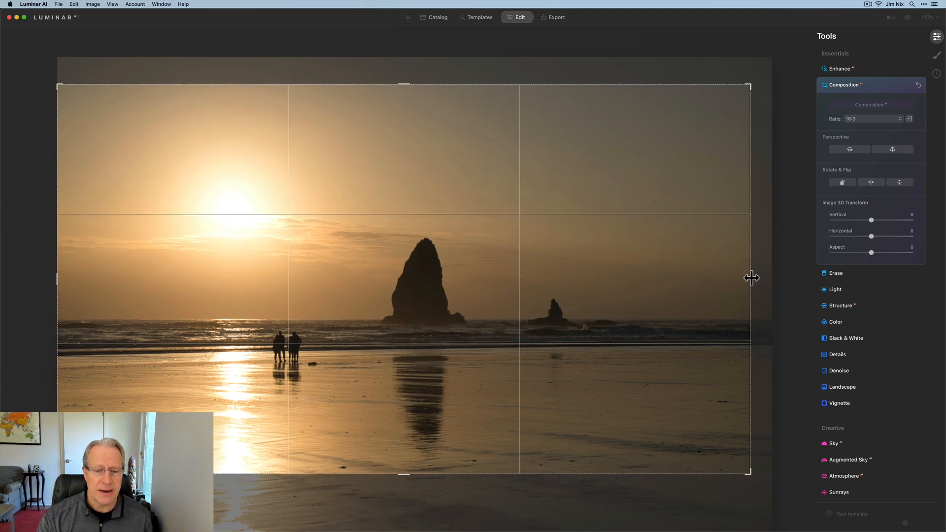
pyautogui.moveTo(525, 340); pyautogui.dragTo(526, 338)
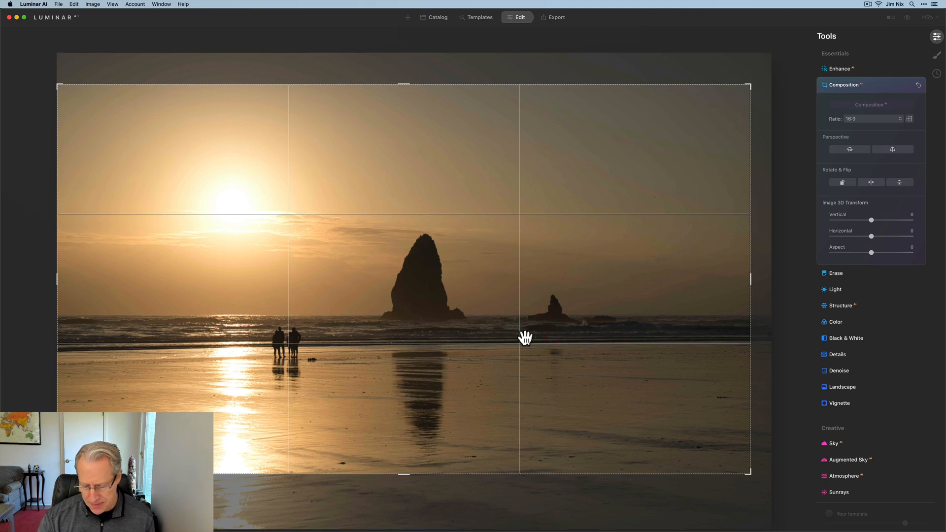
pyautogui.press('Return')
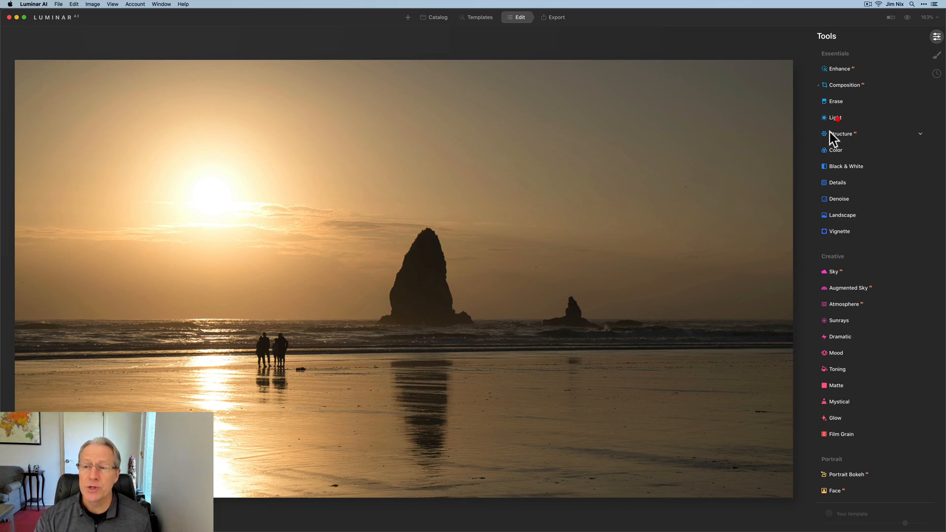
# - Look through the Light tool's controls, including its Blacks & Whites and Curves sections
pyautogui.click(836, 119)
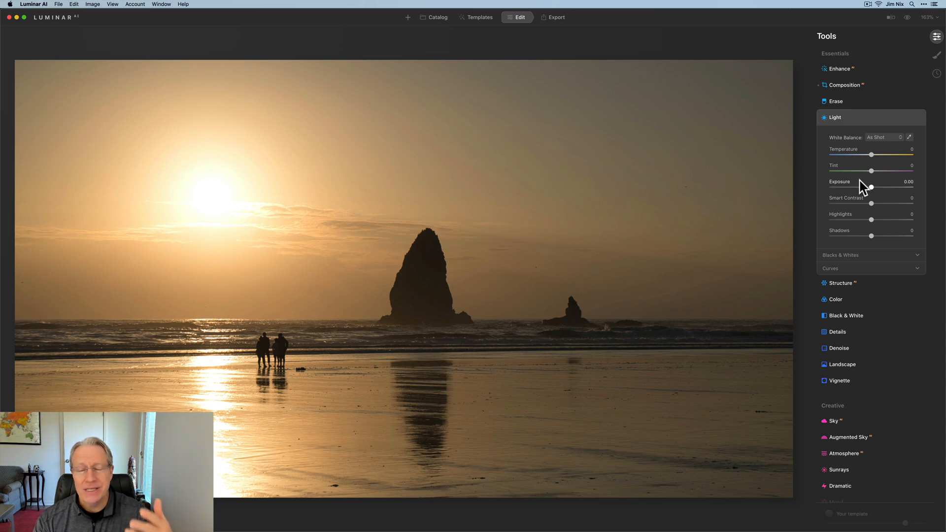
pyautogui.click(846, 255)
pyautogui.click(846, 259)
pyautogui.click(841, 271)
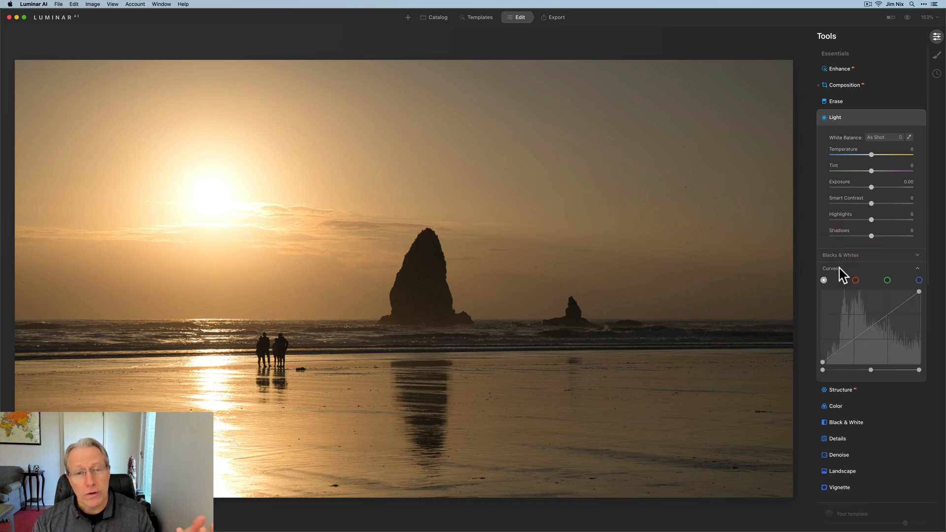
pyautogui.click(839, 269)
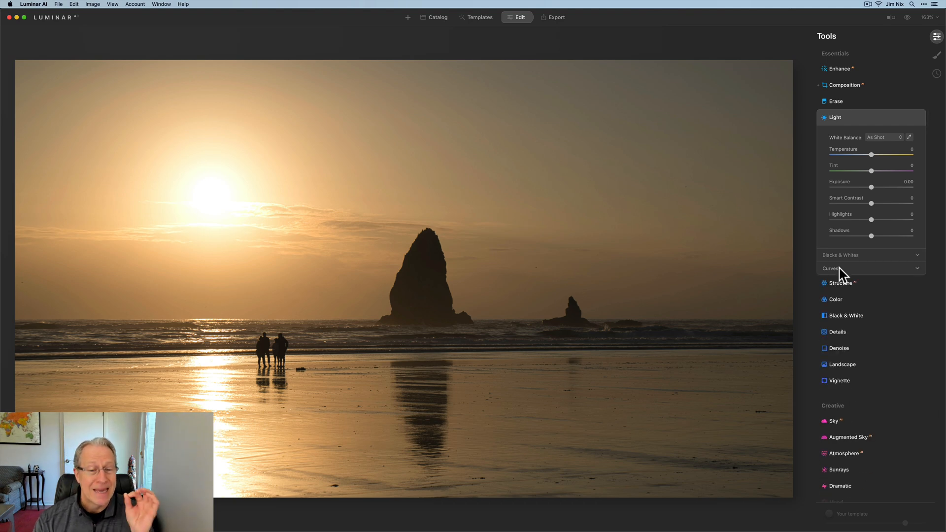
# - Try Light adjustments with Smart Contrast 22, Highlights -39, Shadows 29, Temperature -54 and Tint 11
pyautogui.moveTo(871, 204); pyautogui.dragTo(881, 204)
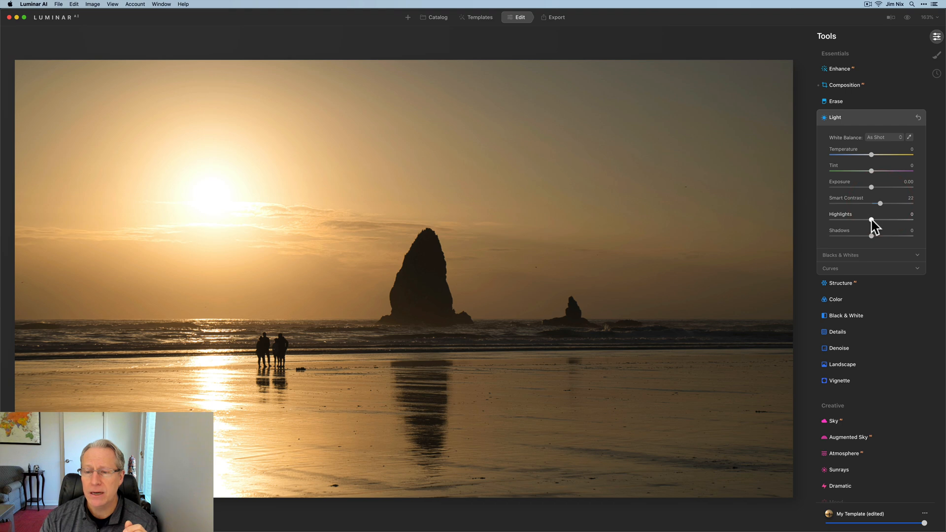
pyautogui.moveTo(872, 236); pyautogui.dragTo(883, 236)
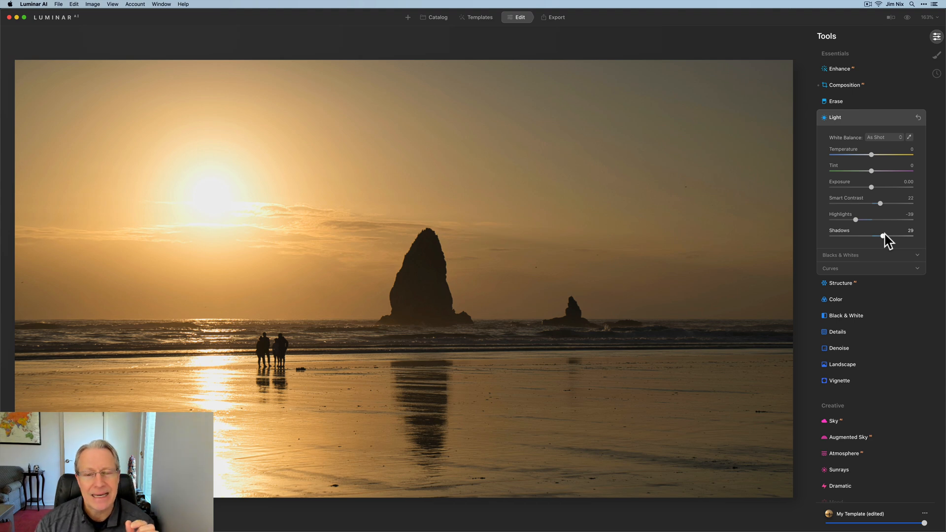
pyautogui.moveTo(870, 155)
pyautogui.mouseDown()
pyautogui.moveTo(848, 155)
pyautogui.moveTo(876, 172)
pyautogui.mouseUp()
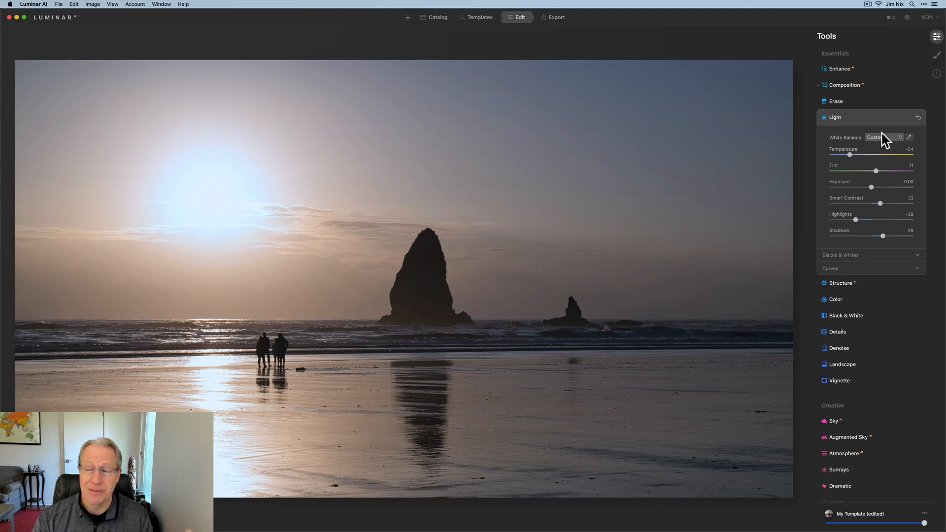
# - Compare the photo with its unedited version and reset all Light adjustments
pyautogui.click(907, 18)
pyautogui.click(908, 17)
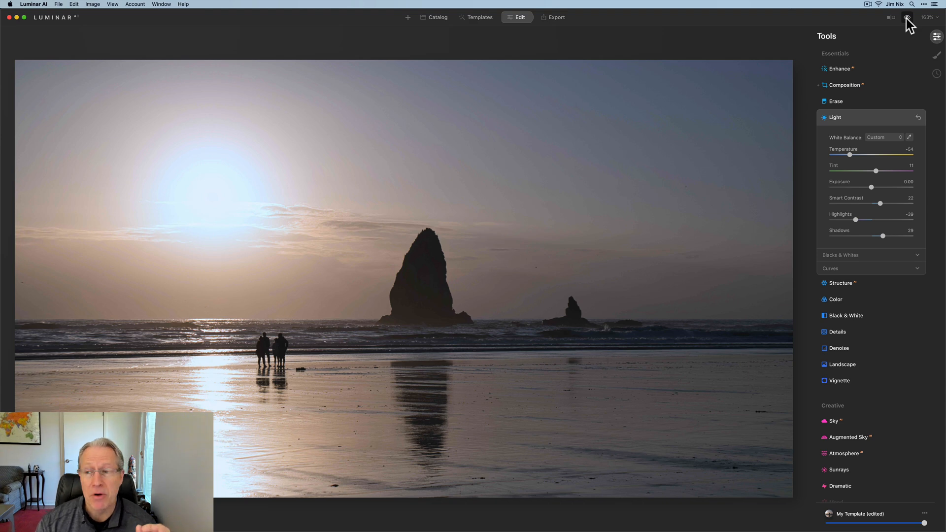
pyautogui.click(918, 117)
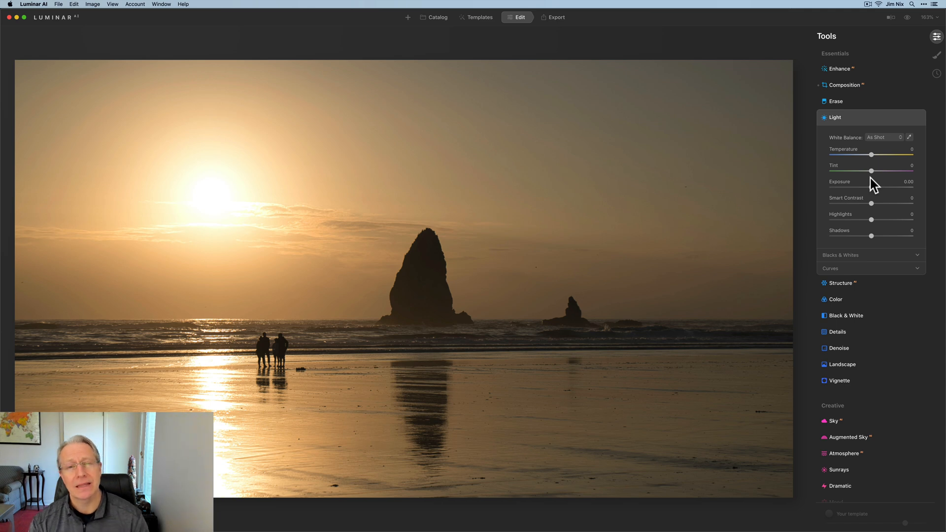
# - Try Accent AI strengths of 37, 9, 69 and 26 on the photo, and reset the Enhance tool
pyautogui.click(839, 68)
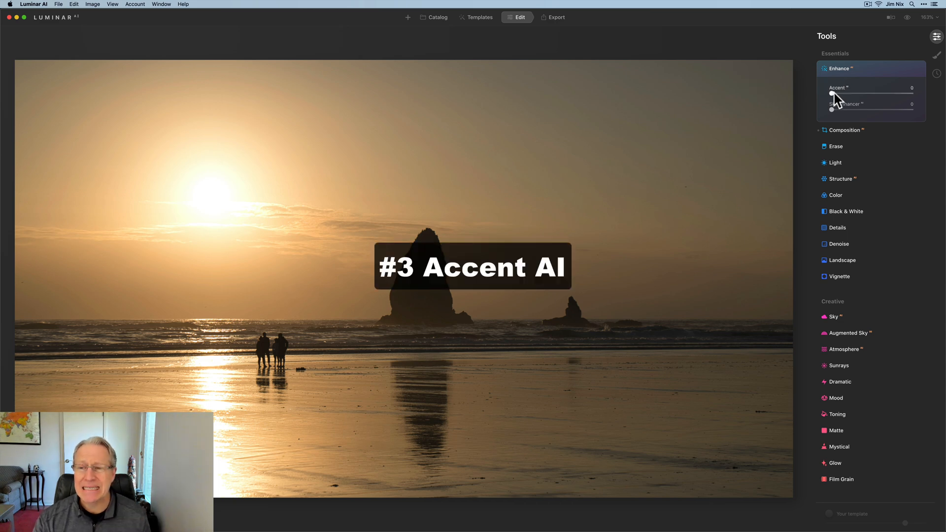
pyautogui.moveTo(832, 93); pyautogui.dragTo(862, 92)
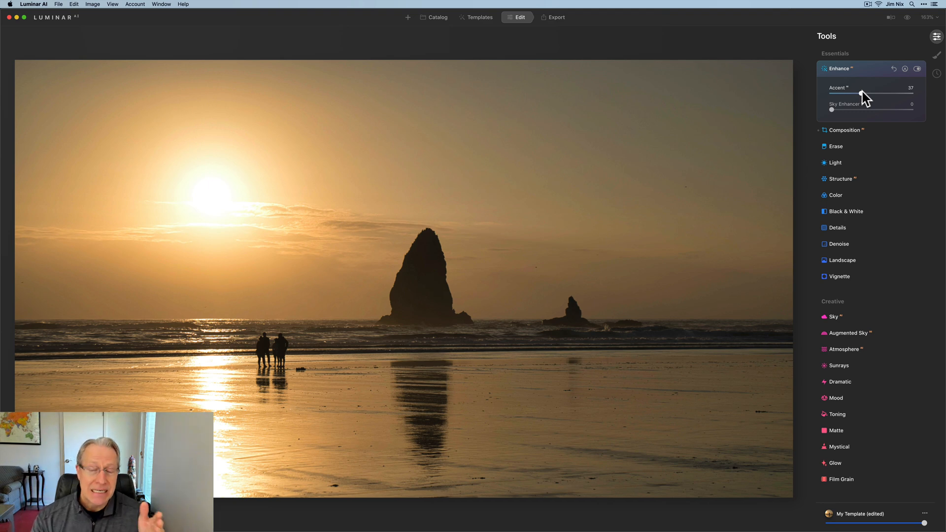
pyautogui.moveTo(861, 92); pyautogui.dragTo(841, 89)
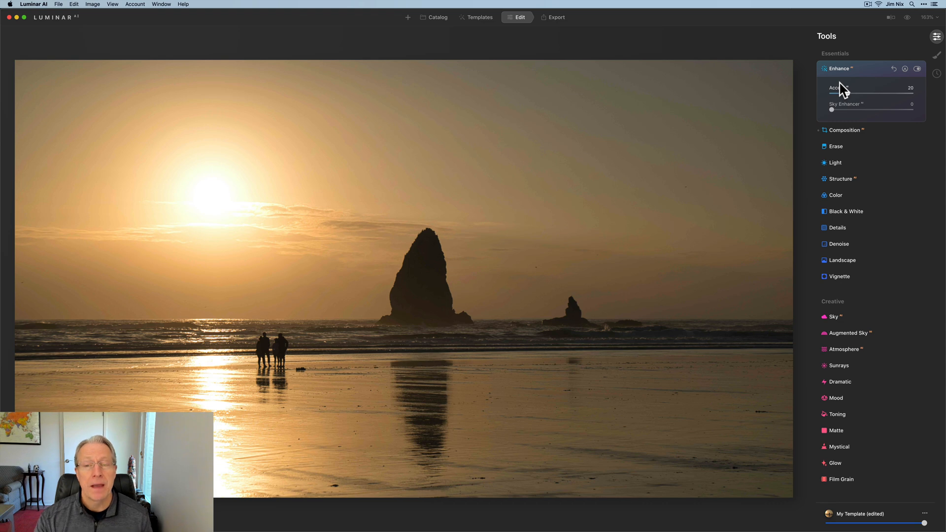
pyautogui.click(841, 89)
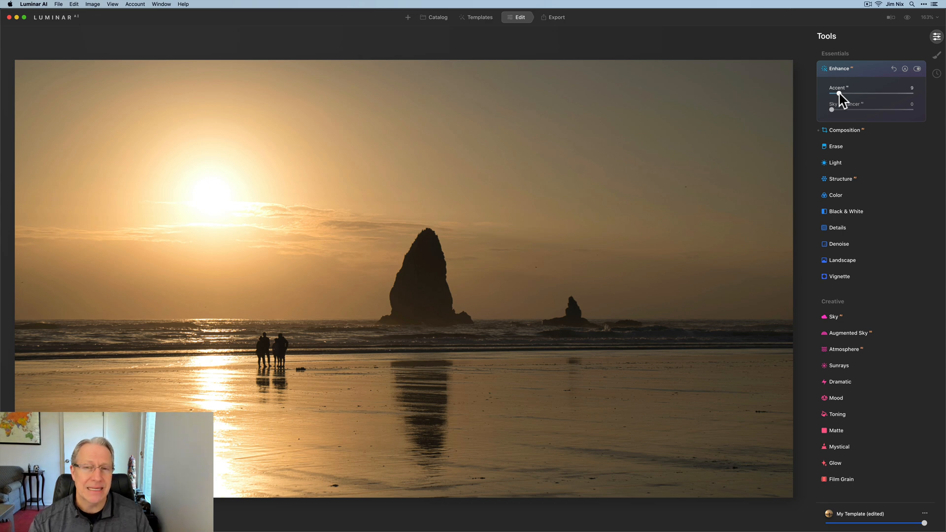
pyautogui.moveTo(839, 93); pyautogui.dragTo(887, 93)
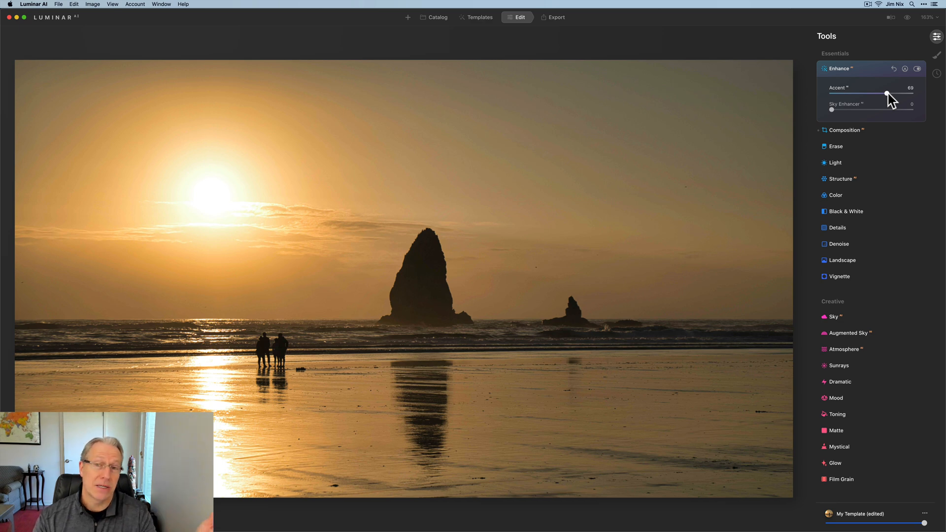
pyautogui.moveTo(888, 94); pyautogui.dragTo(853, 94)
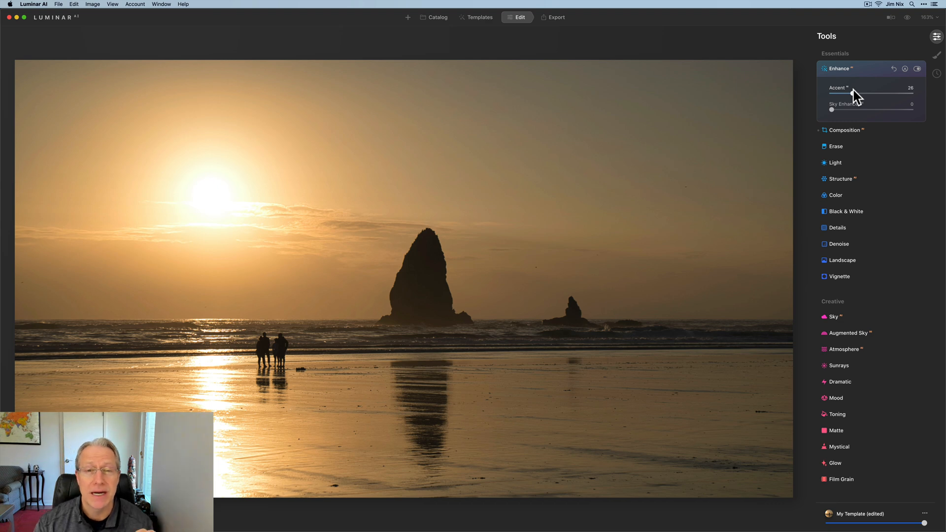
pyautogui.click(893, 69)
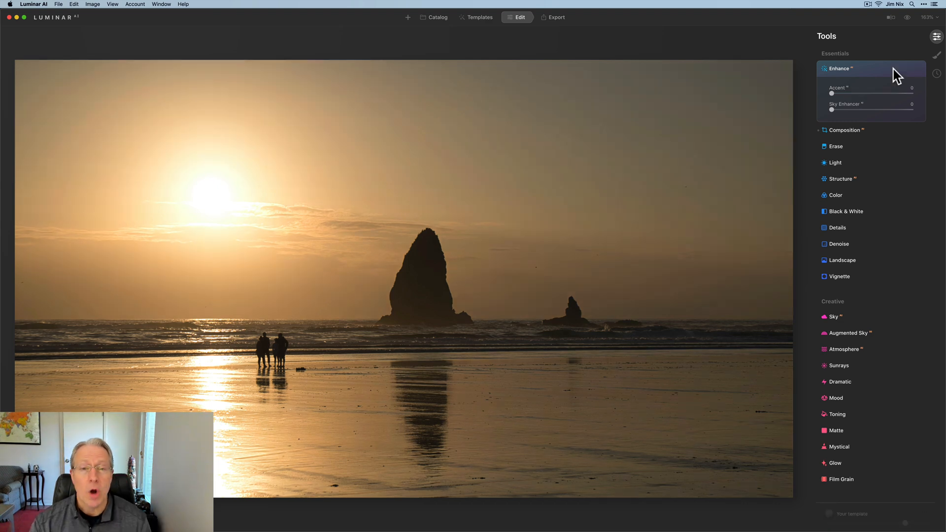
# - Try Structure AI amounts of 74 and -68 on the photo, and reset the tool
pyautogui.click(857, 179)
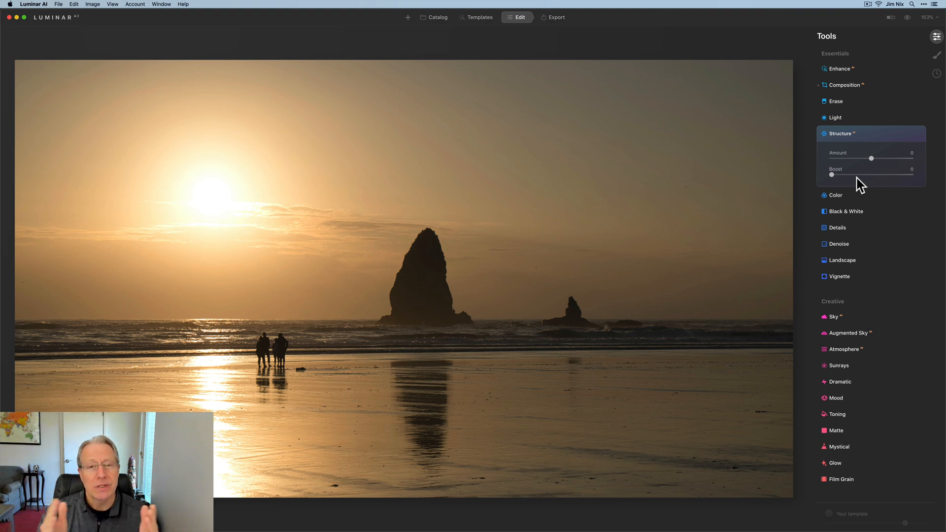
pyautogui.moveTo(871, 158); pyautogui.dragTo(901, 158)
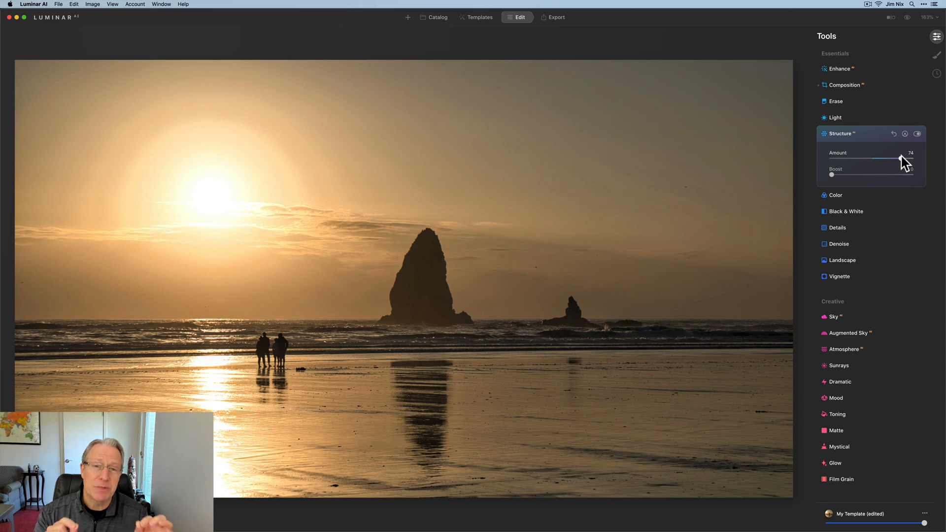
pyautogui.moveTo(902, 159); pyautogui.dragTo(844, 159)
pyautogui.click(843, 159)
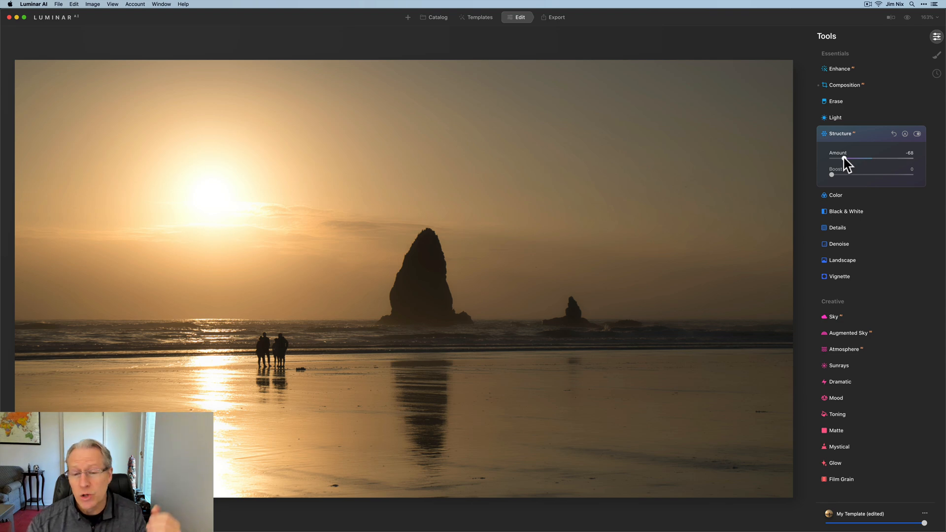
pyautogui.click(894, 134)
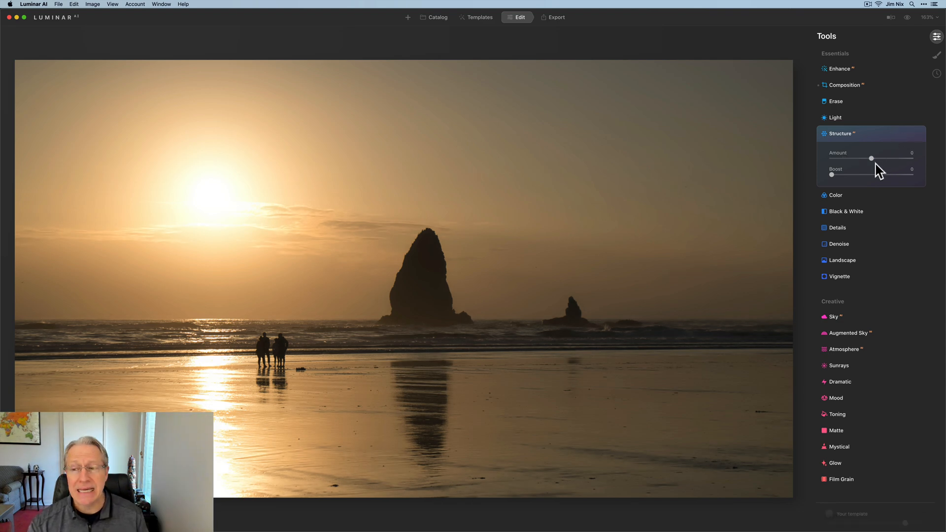
# - Try a Structure AI amount of 62, view its paint mask options, and reset and collapse the tool
pyautogui.moveTo(872, 158); pyautogui.dragTo(897, 158)
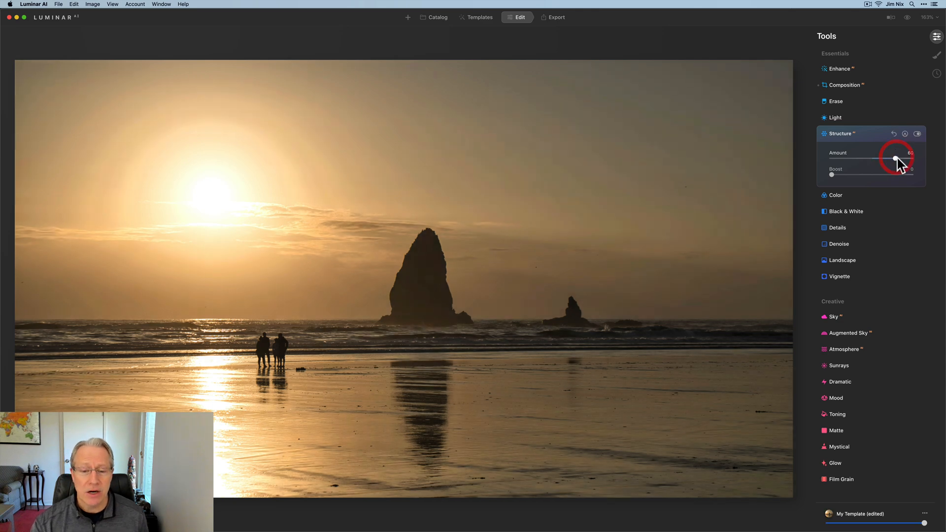
pyautogui.click(905, 133)
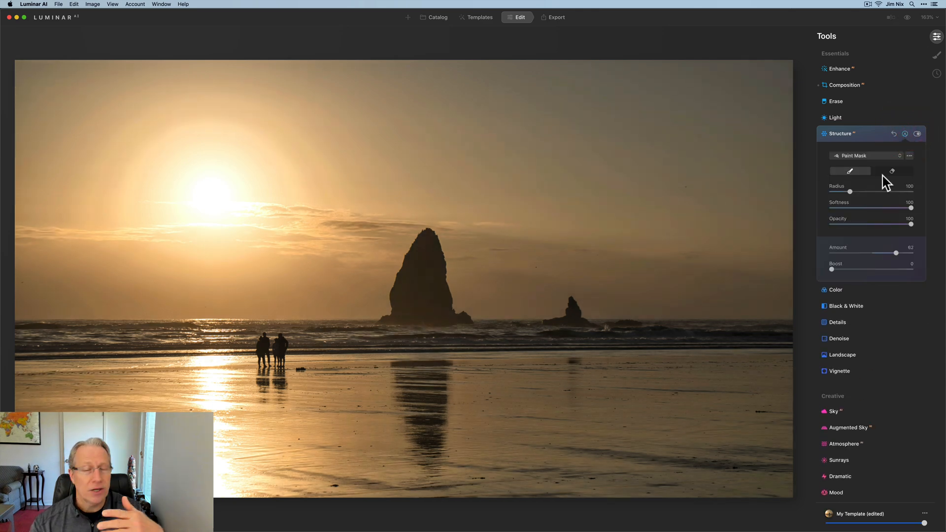
pyautogui.click(904, 134)
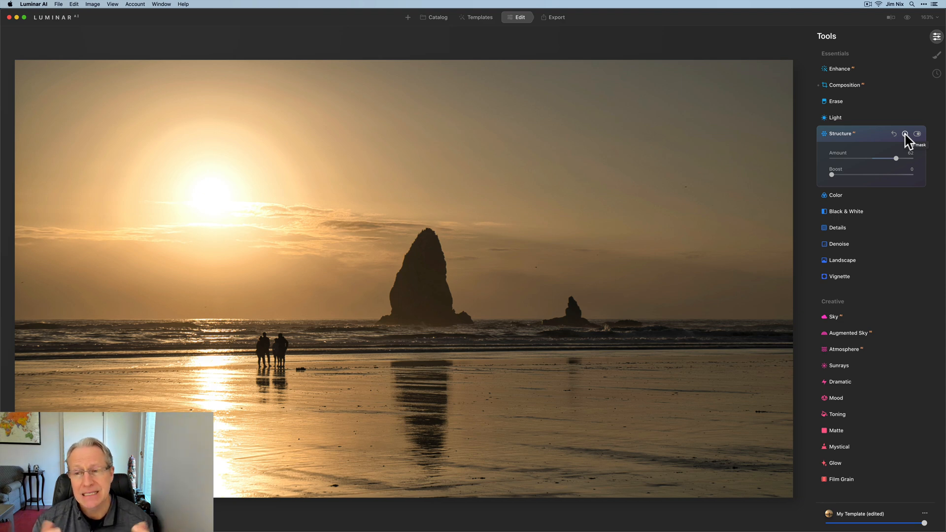
pyautogui.click(893, 134)
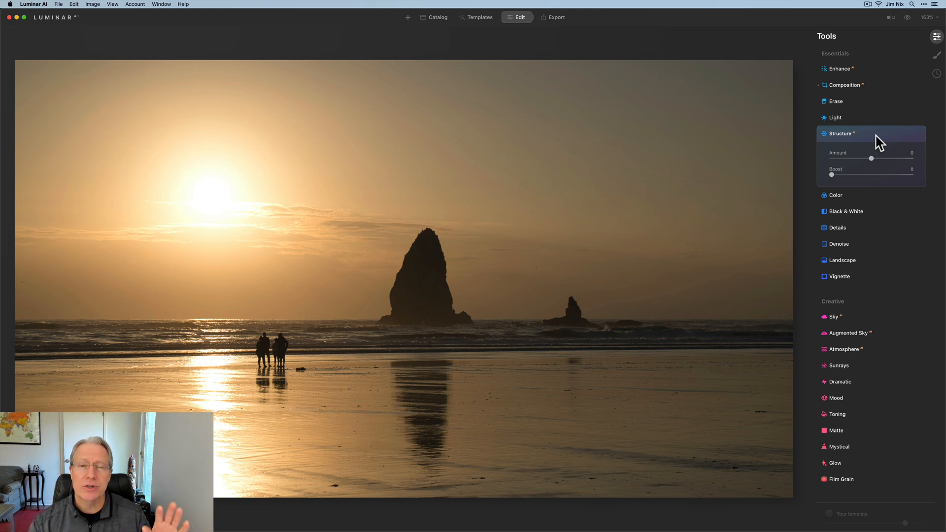
pyautogui.click(876, 136)
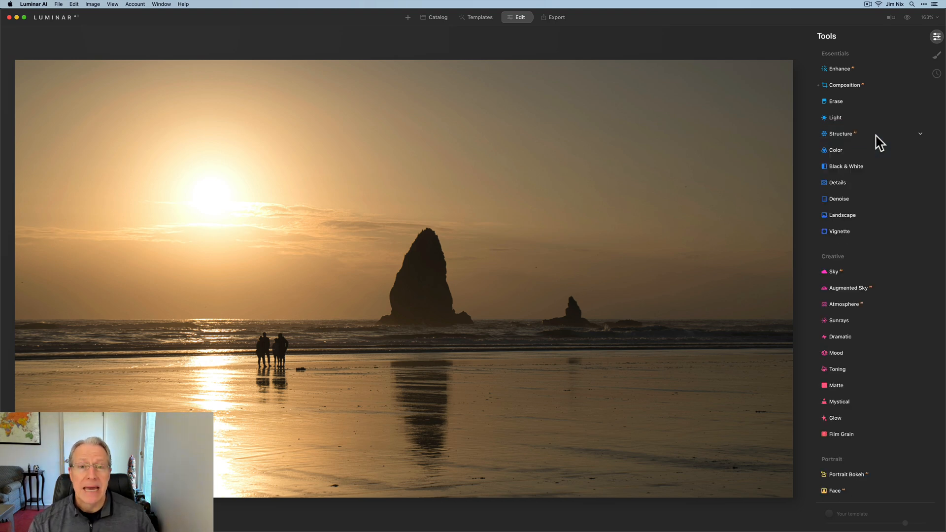
# - Raise the photo's color Saturation to 28 and Vibrance to 29
pyautogui.click(851, 148)
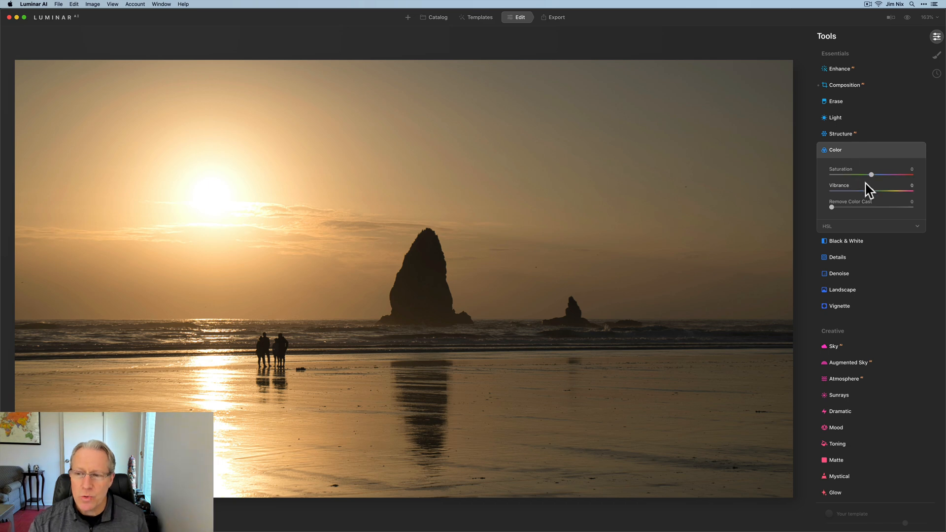
pyautogui.moveTo(871, 174); pyautogui.dragTo(886, 197)
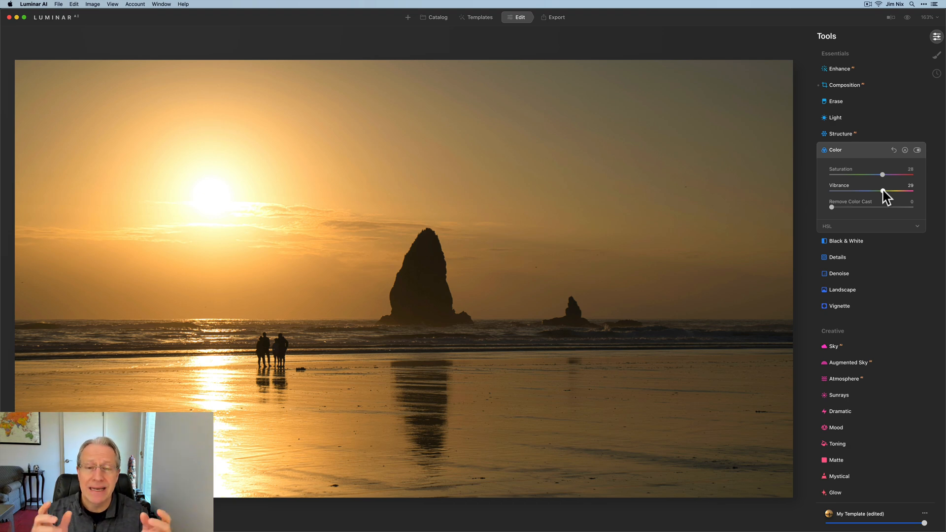
# - Try a white balance Temperature of -34 in the Light tool, and reset and collapse the tool
pyautogui.click(850, 118)
pyautogui.moveTo(869, 154); pyautogui.dragTo(857, 161)
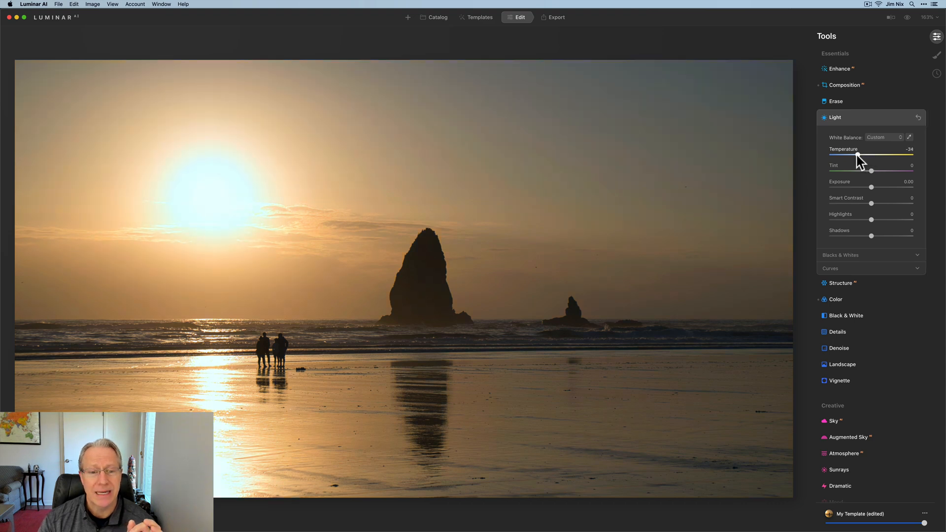
pyautogui.click(918, 119)
pyautogui.click(887, 120)
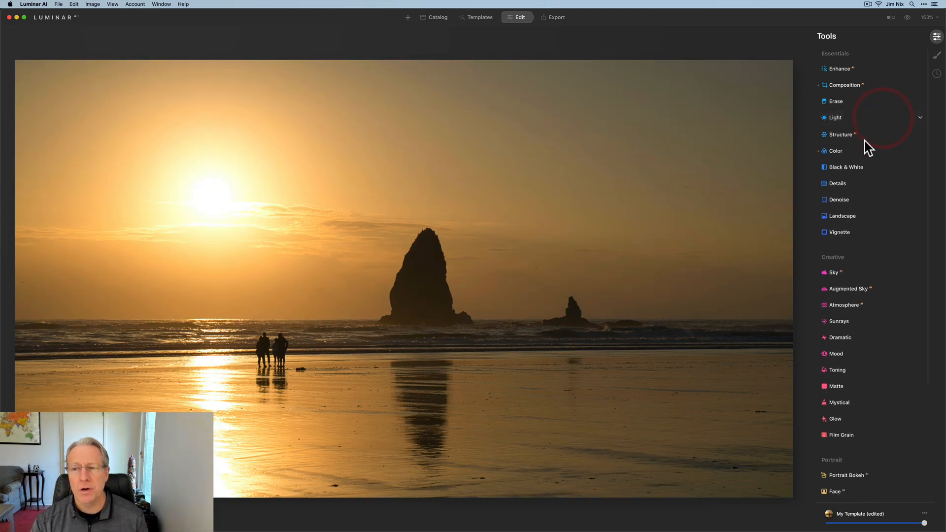
# - Shift the Color tool's HSL hues, setting Orange to -11 and Yellow to -58
pyautogui.click(842, 153)
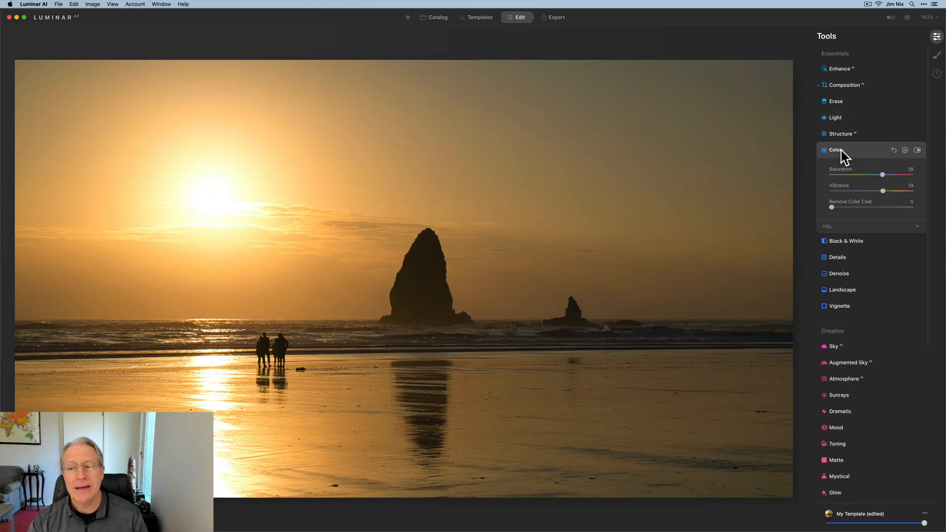
pyautogui.click(830, 228)
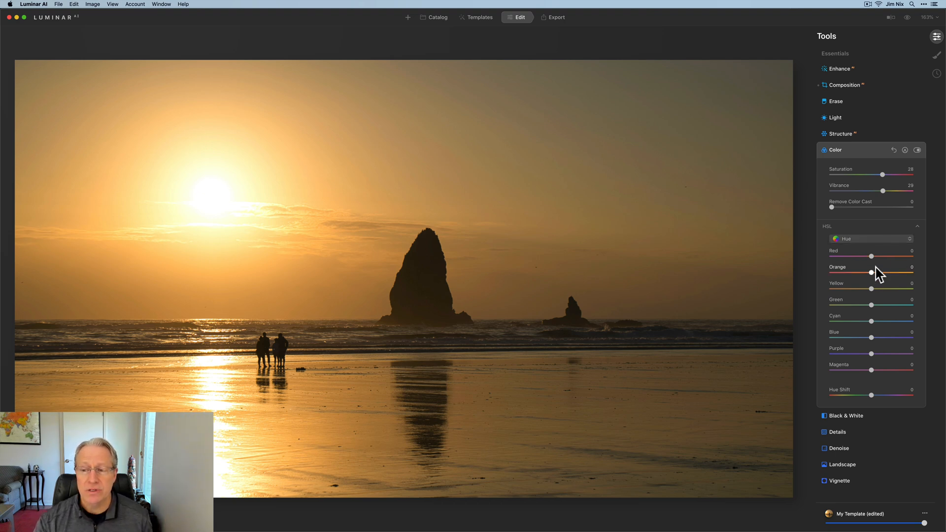
pyautogui.moveTo(870, 273); pyautogui.dragTo(847, 289)
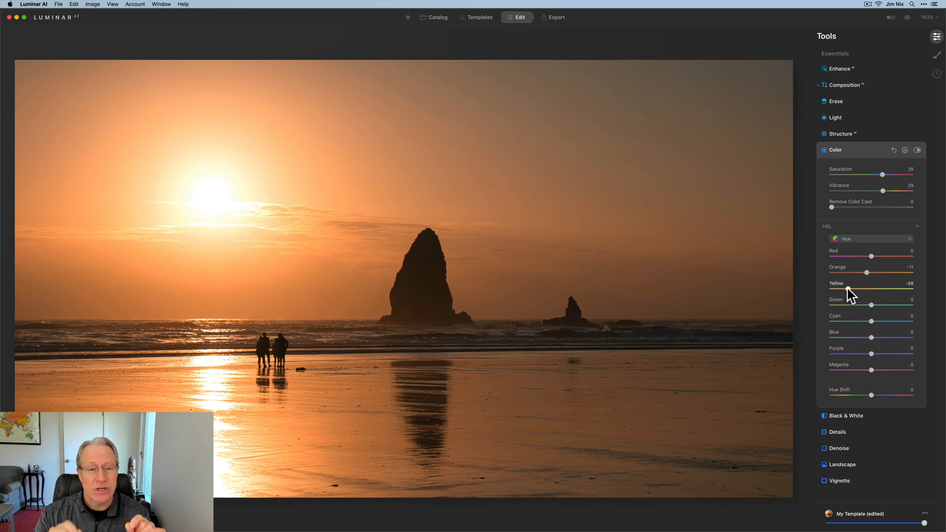
# - Compare the photo with the Color tool off and on, view the HSL mode options, and reset and collapse the tool
pyautogui.click(917, 150)
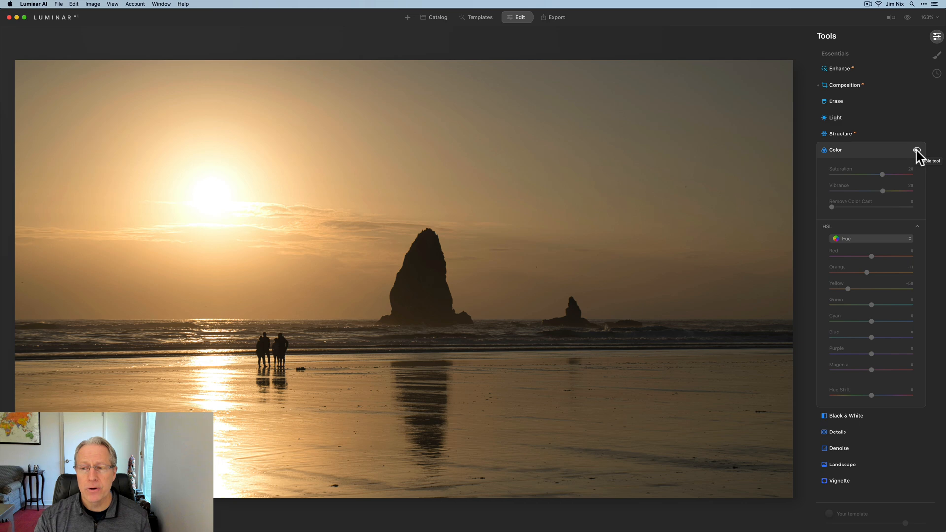
pyautogui.click(917, 150)
pyautogui.click(868, 240)
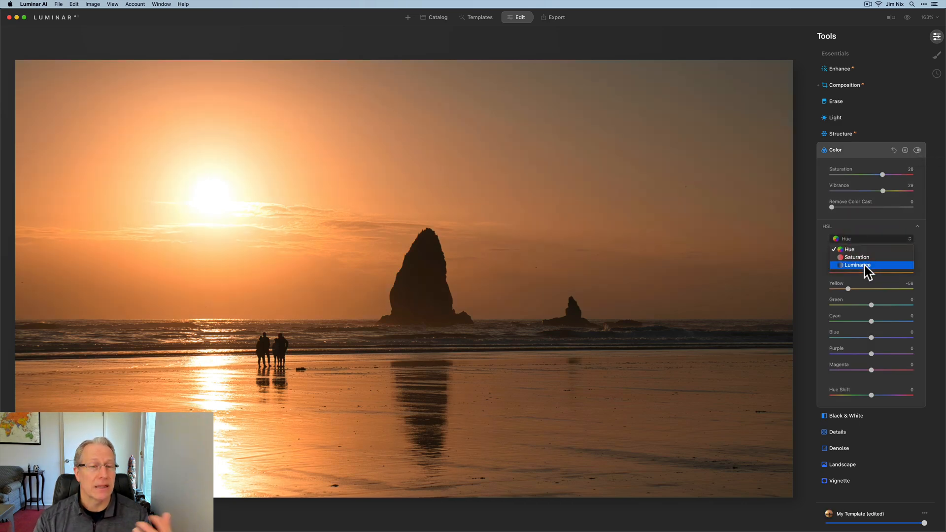
pyautogui.click(866, 239)
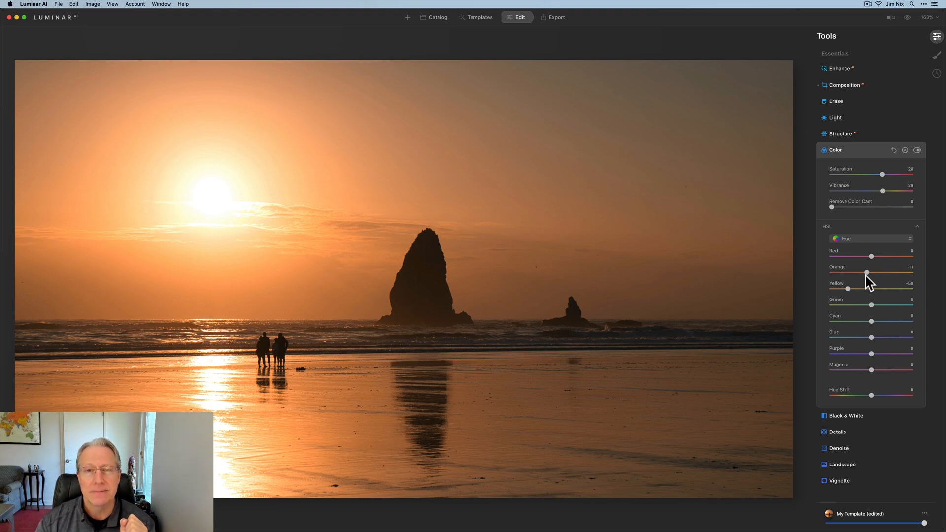
pyautogui.click(835, 150)
# - Try a Landscape Golden Hour amount of 49, compare the photo without it, and reset and collapse the tool
pyautogui.click(835, 217)
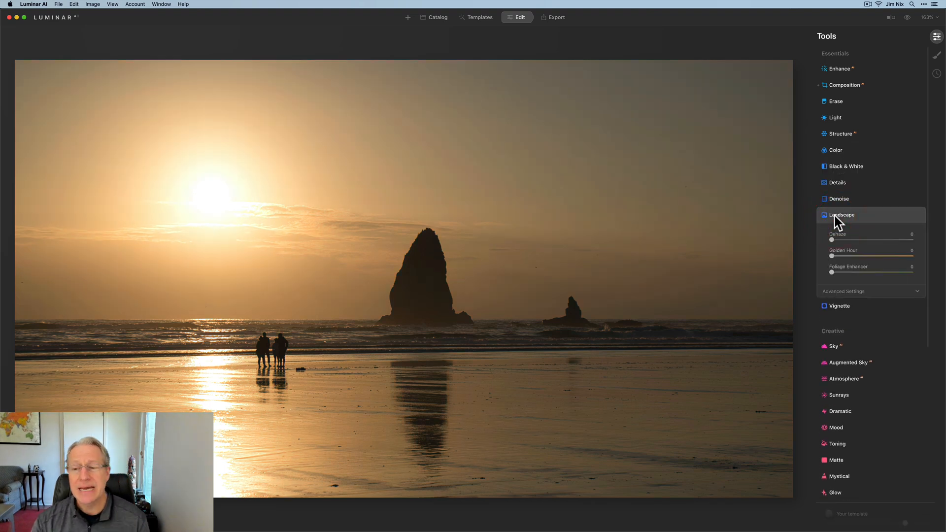
pyautogui.moveTo(832, 249); pyautogui.dragTo(872, 245)
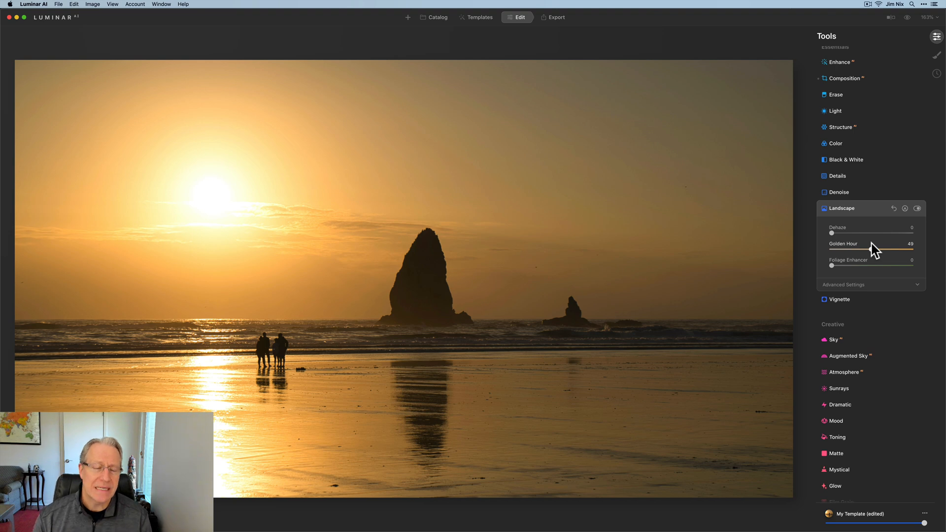
pyautogui.click(917, 208)
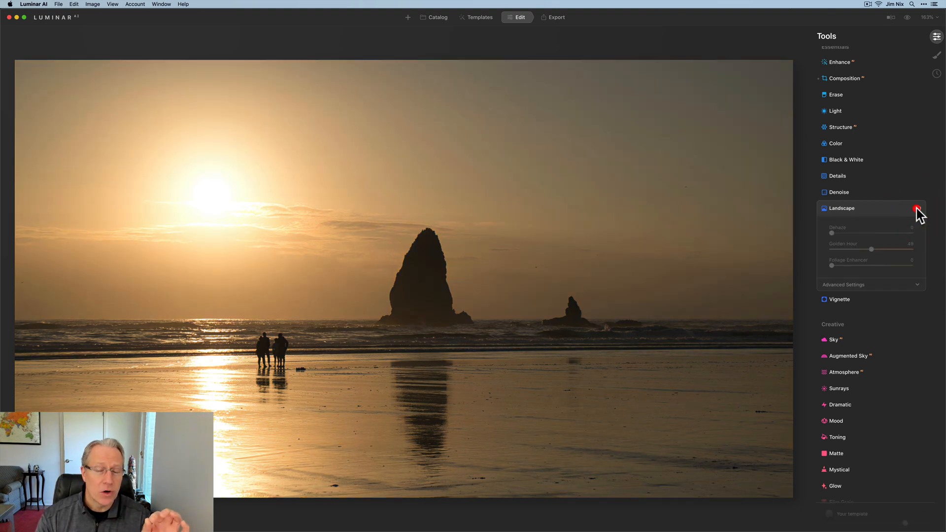
pyautogui.click(917, 208)
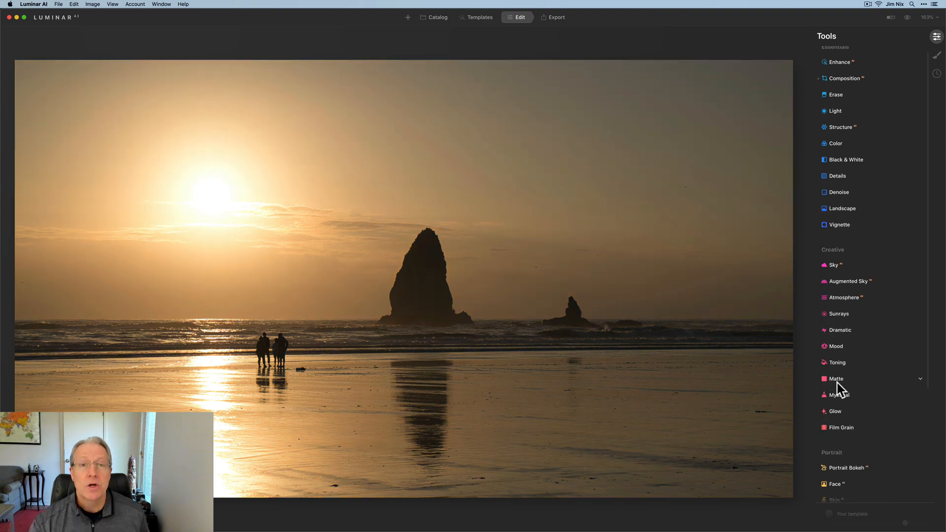
# - Apply Supercontrast with Highlights Contrast 29, Midtones Contrast 31 and Shadows Contrast 38
pyautogui.scroll(-6, 837, 383)
pyautogui.click(838, 435)
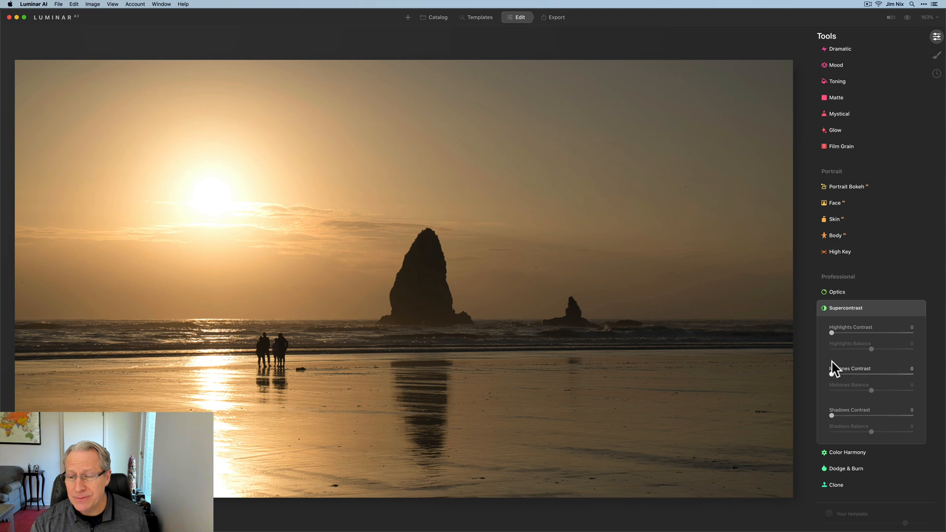
pyautogui.moveTo(833, 333); pyautogui.dragTo(855, 338)
pyautogui.click(854, 333)
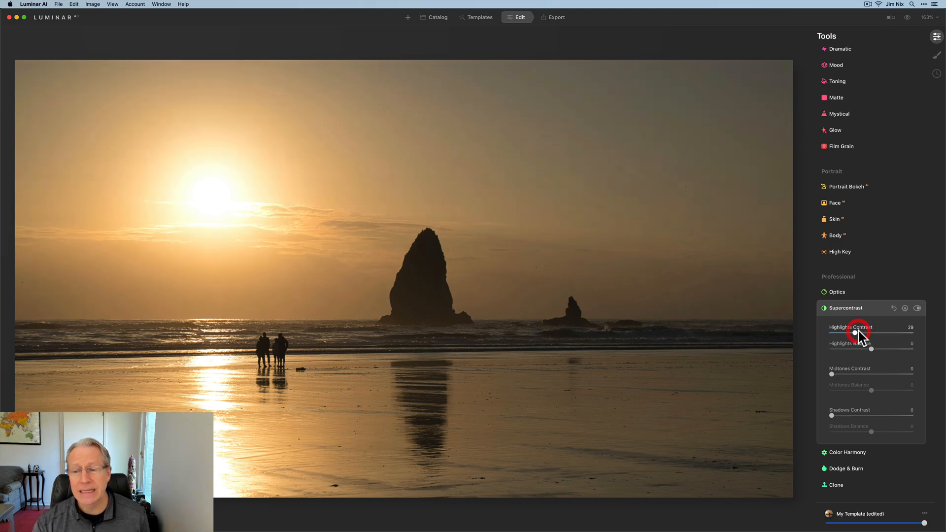
pyautogui.moveTo(833, 375); pyautogui.dragTo(857, 374)
pyautogui.moveTo(832, 415); pyautogui.dragTo(863, 414)
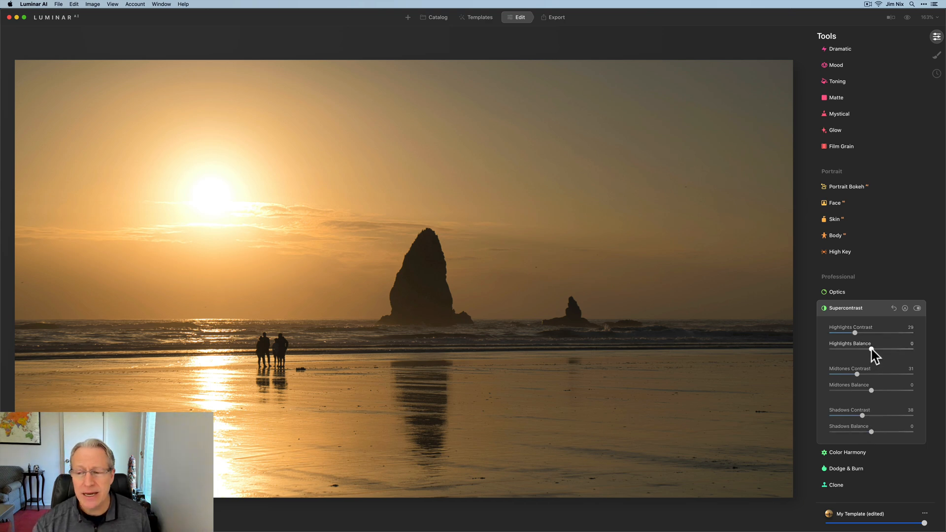
# - Set the Supercontrast balances to -4 for Highlights, -84 for Midtones and 32 for Shadows
pyautogui.moveTo(877, 349)
pyautogui.mouseDown()
pyautogui.moveTo(829, 349)
pyautogui.moveTo(882, 353)
pyautogui.moveTo(873, 354)
pyautogui.mouseUp()
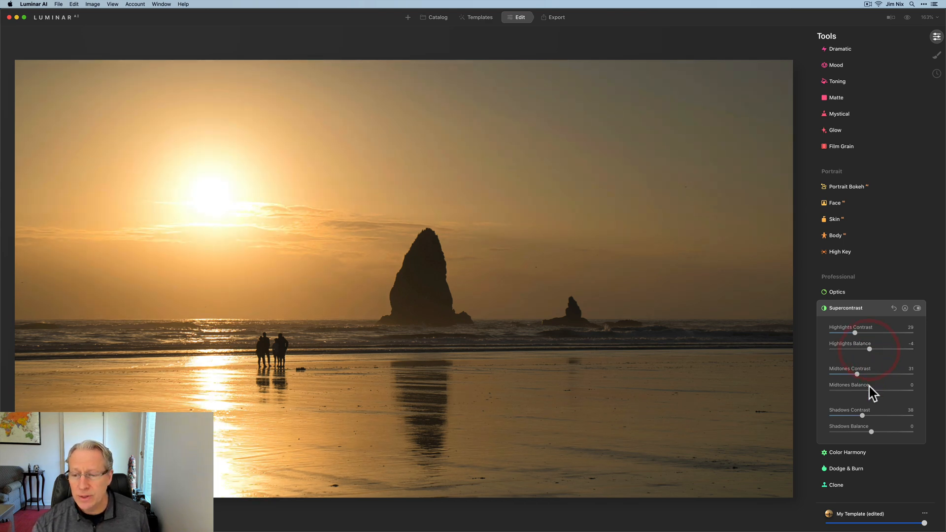
pyautogui.moveTo(872, 390); pyautogui.dragTo(838, 392)
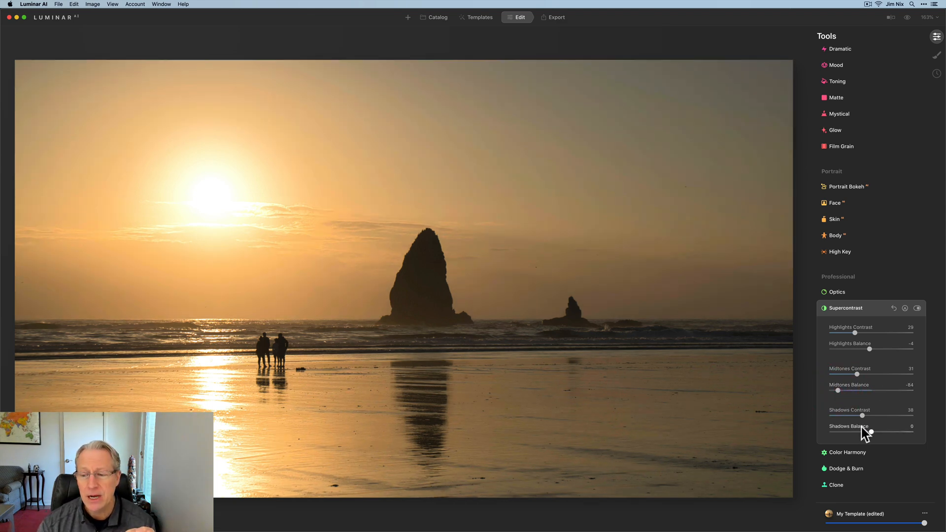
pyautogui.moveTo(870, 432)
pyautogui.mouseDown()
pyautogui.moveTo(882, 431)
pyautogui.moveTo(841, 433)
pyautogui.moveTo(884, 432)
pyautogui.mouseUp()
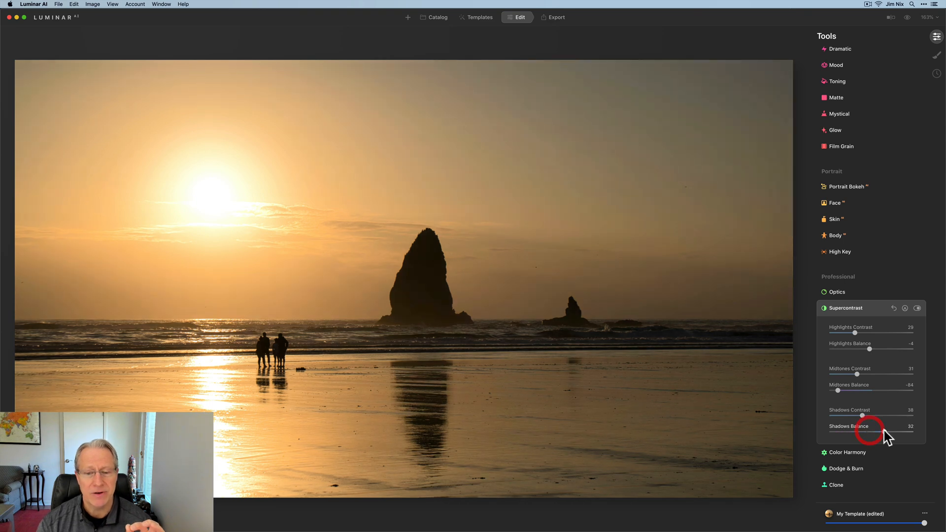
# - Compare the photo with and without Supercontrast, and reset and collapse the tool
pyautogui.click(917, 308)
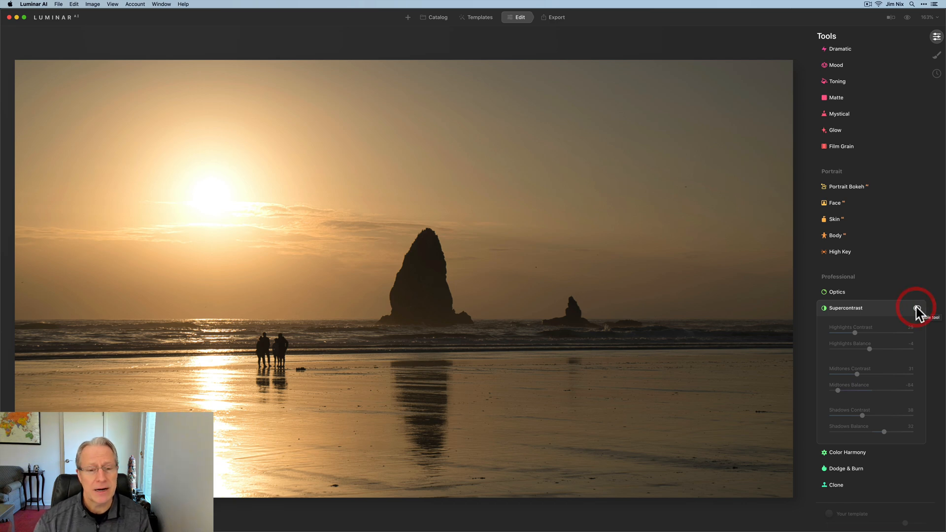
pyautogui.click(917, 309)
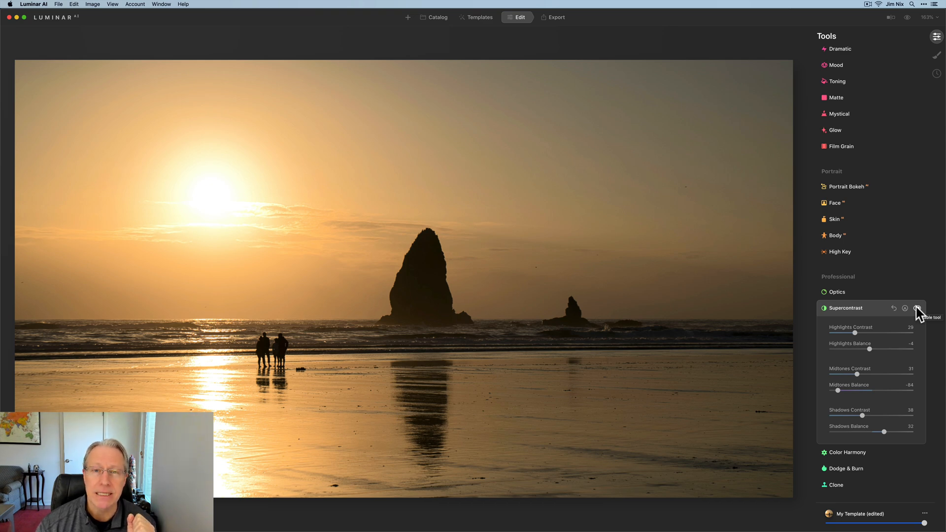
pyautogui.click(917, 309)
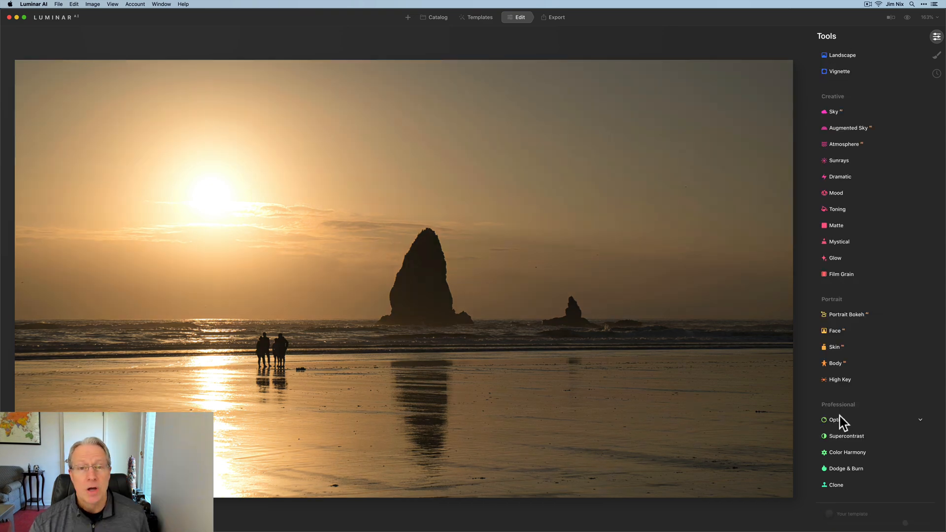
# - Set Color Harmony's Brilliance to 23, Warmth to -58, Color Contrast amount to 19, and Highlights balance to Cyan-Red -17 and Yellow-Blue 51
pyautogui.click(846, 453)
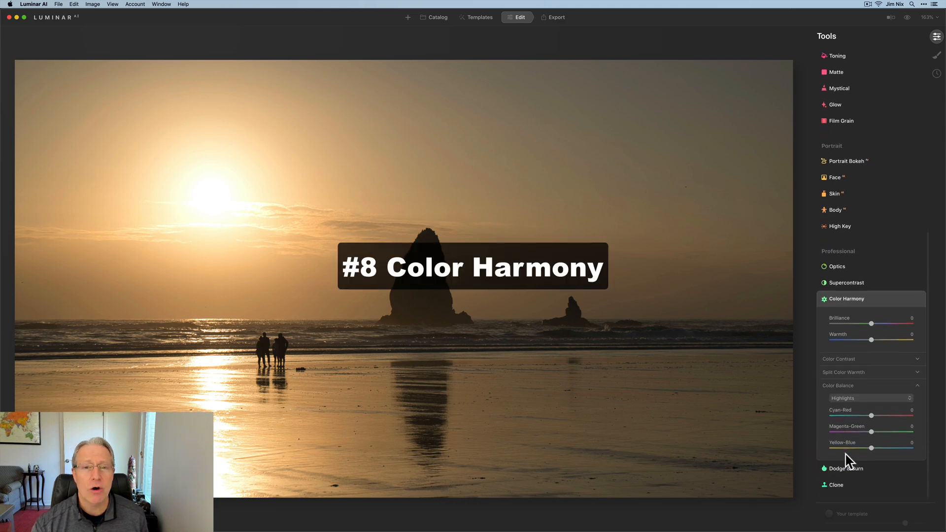
pyautogui.click(855, 359)
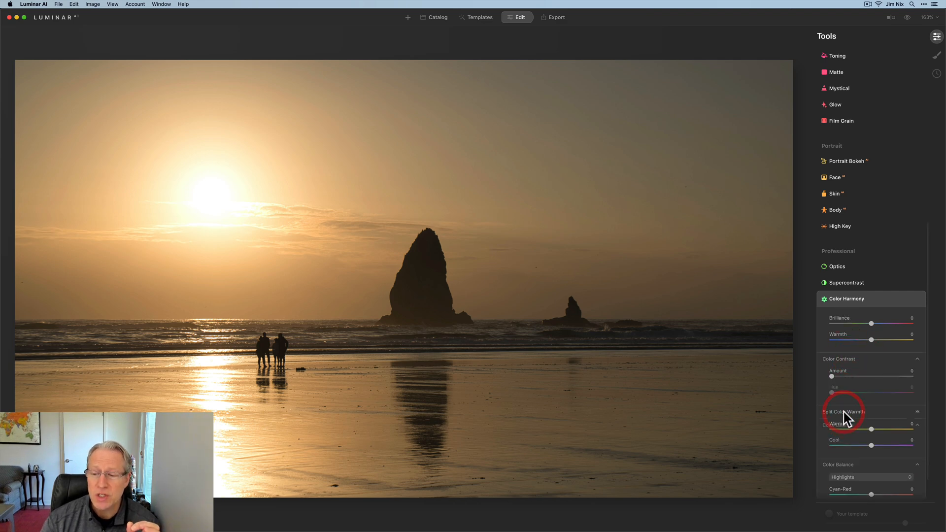
pyautogui.click(845, 413)
pyautogui.scroll(-3, 845, 417)
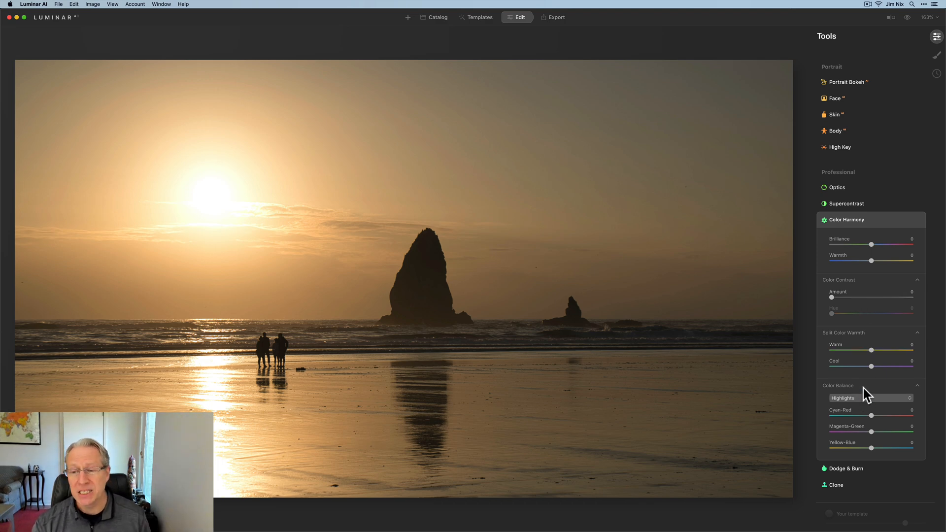
pyautogui.moveTo(871, 260); pyautogui.dragTo(844, 261)
pyautogui.moveTo(832, 298); pyautogui.dragTo(847, 297)
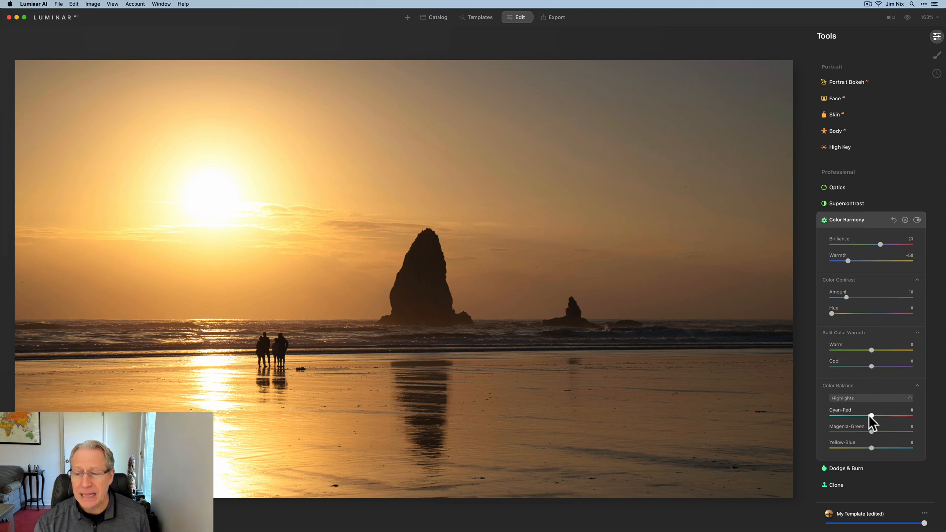
pyautogui.moveTo(871, 416); pyautogui.dragTo(892, 452)
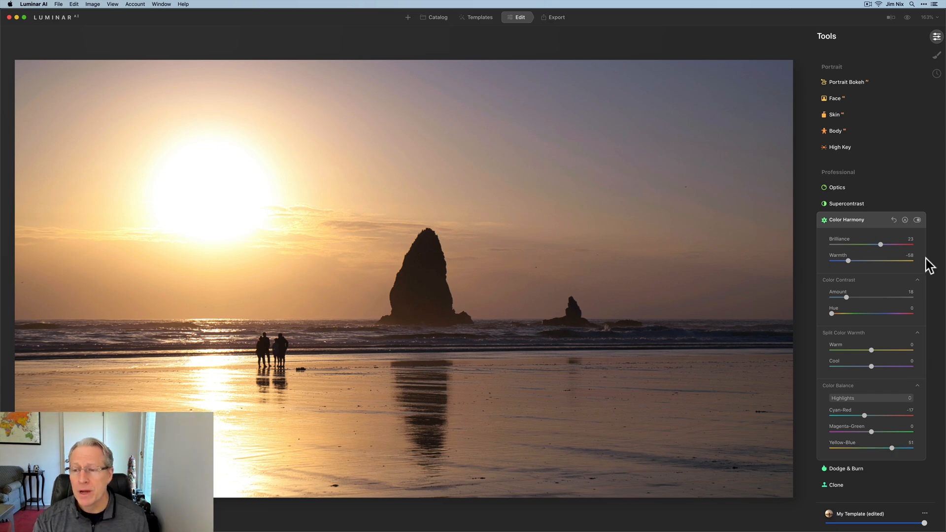
# - Compare the photo with and without Color Harmony, and reset and collapse the tool
pyautogui.click(916, 221)
pyautogui.click(917, 220)
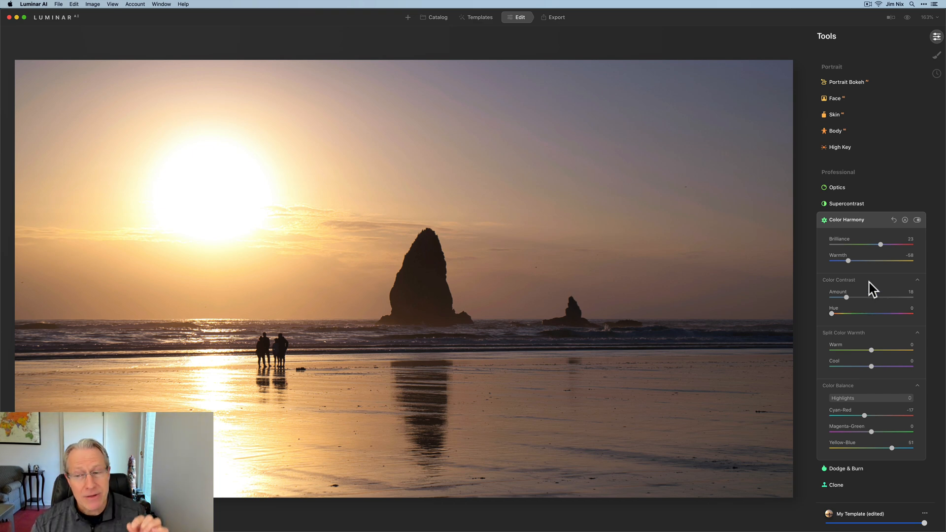
pyautogui.scroll(10, 851, 176)
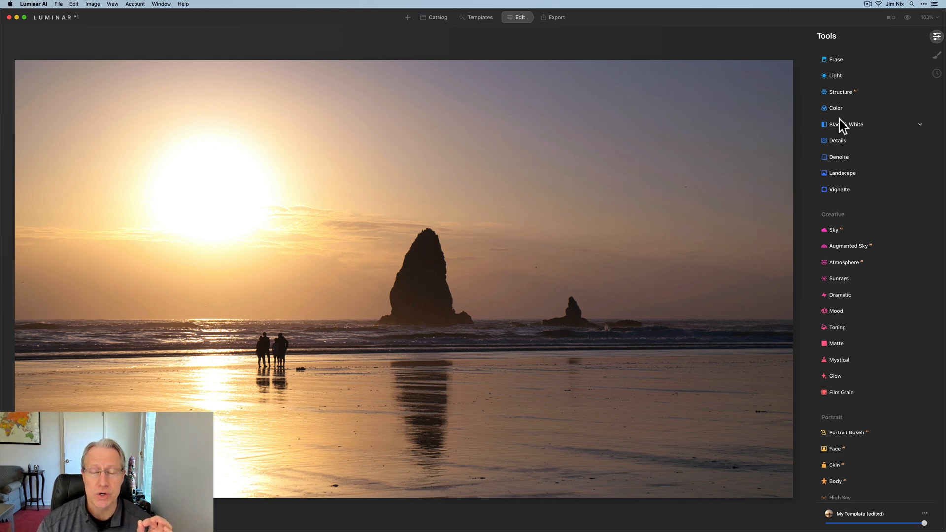
pyautogui.scroll(-5, 854, 217)
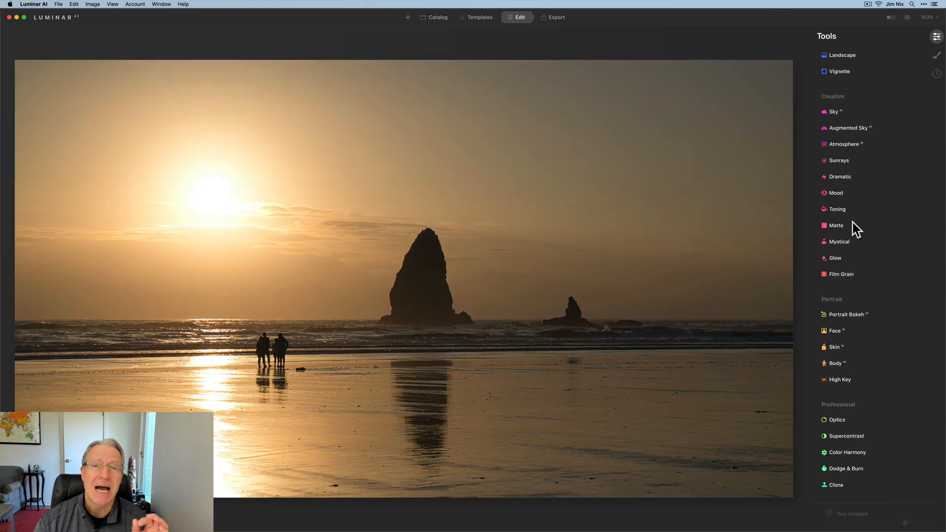
# - Tone the photo's highlights with Saturation 66 and Hue 225, and its shadows with Saturation 60 and Hue 223
pyautogui.click(839, 216)
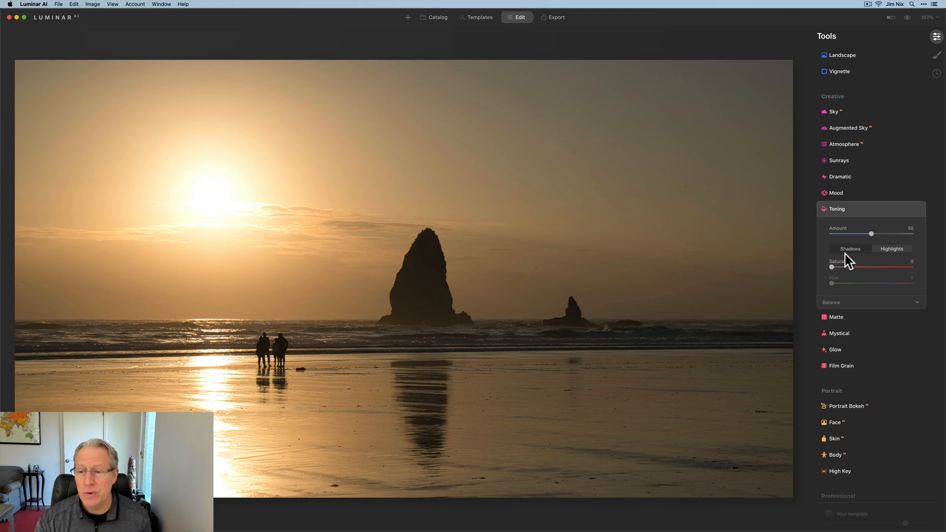
pyautogui.moveTo(832, 267); pyautogui.dragTo(888, 266)
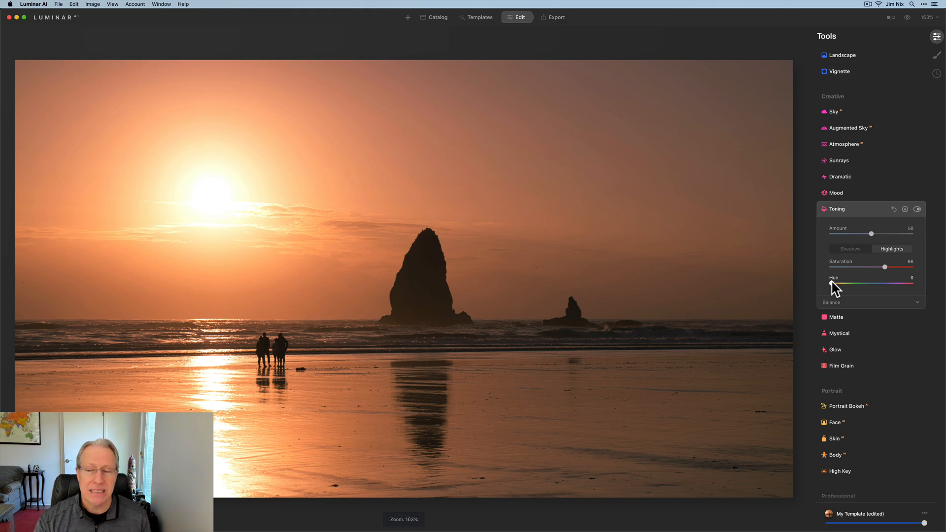
pyautogui.moveTo(832, 284); pyautogui.dragTo(880, 283)
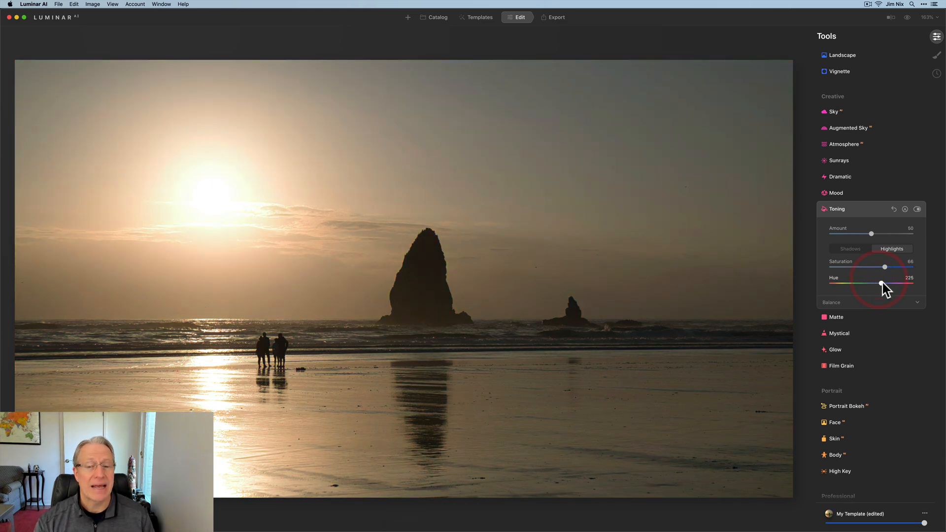
pyautogui.click(851, 249)
pyautogui.moveTo(832, 267); pyautogui.dragTo(878, 283)
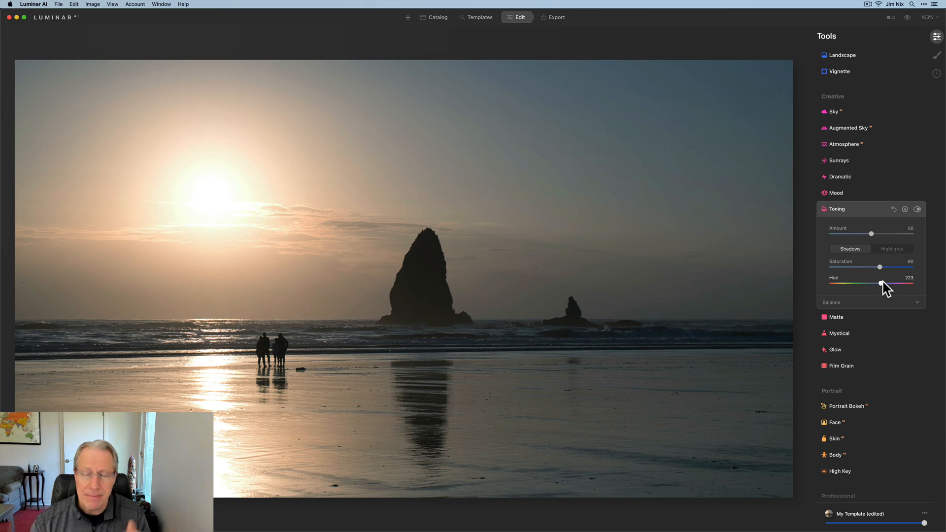
# - Compare the photo with and without Toning, and remove the toning effect
pyautogui.click(916, 210)
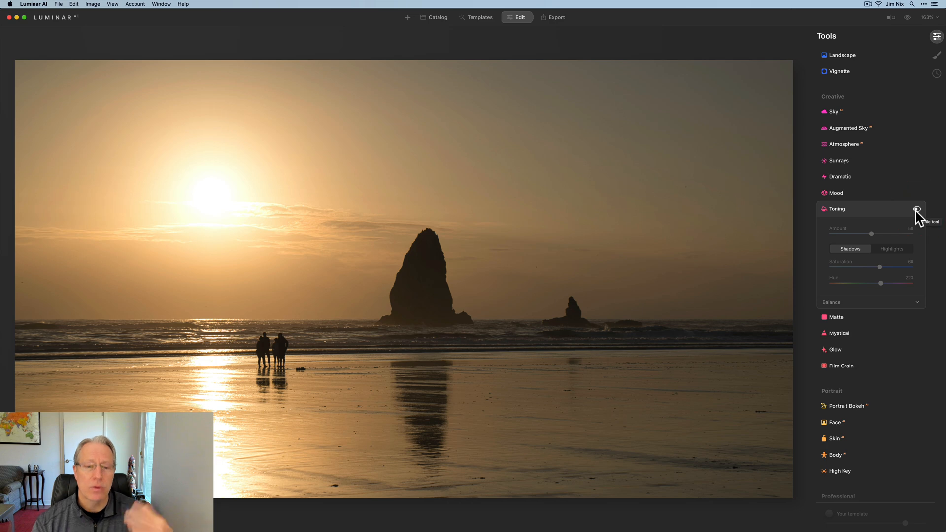
pyautogui.click(916, 209)
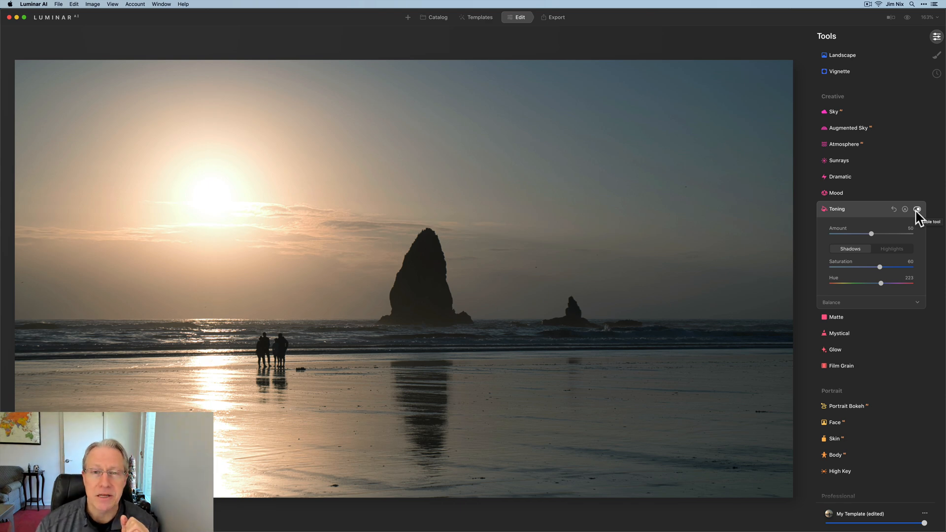
pyautogui.click(916, 210)
# - Apply the Mystical effect with Amount 68 and compare the photo with and without it
pyautogui.click(838, 245)
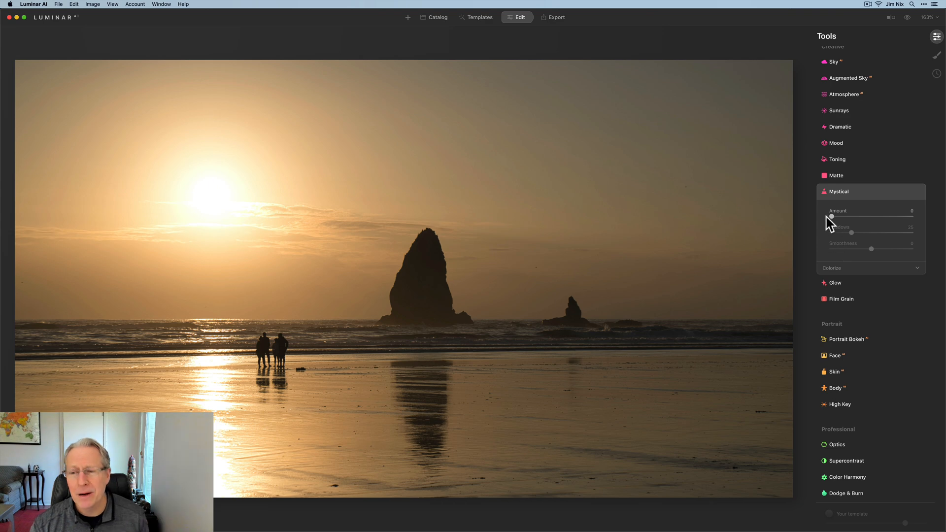
pyautogui.moveTo(832, 216); pyautogui.dragTo(890, 212)
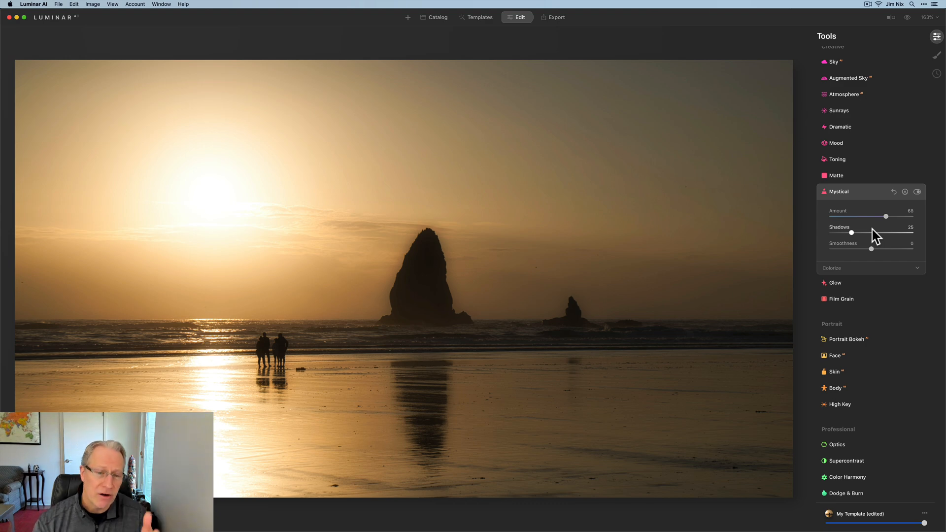
pyautogui.click(917, 192)
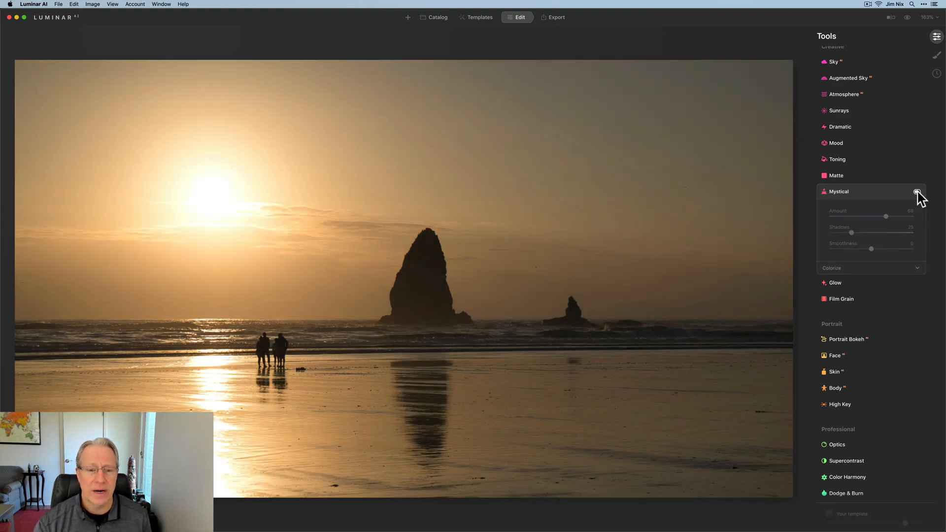
pyautogui.click(917, 193)
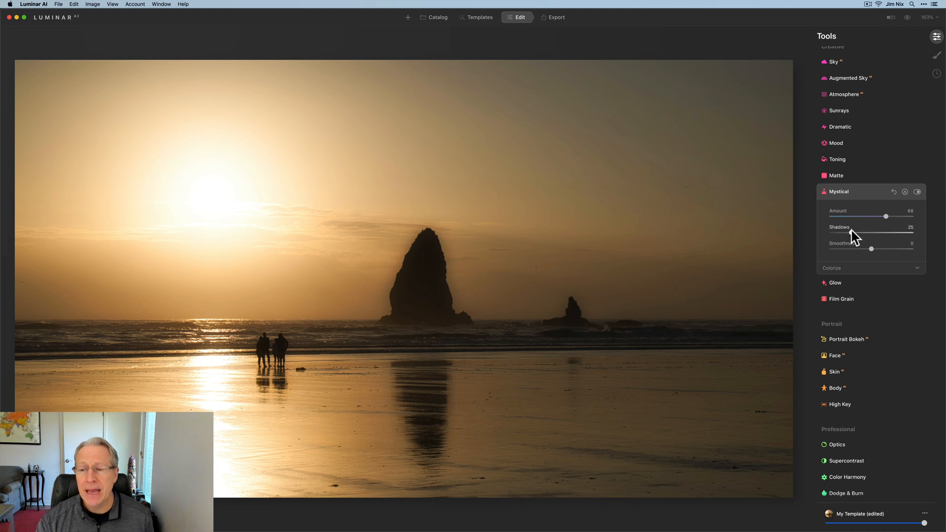
# - Set Mystical's Shadows to 50, expand its Colorize settings, and remove the Mystical effect
pyautogui.moveTo(877, 232)
pyautogui.mouseDown()
pyautogui.moveTo(836, 235)
pyautogui.moveTo(871, 236)
pyautogui.mouseUp()
pyautogui.click(832, 268)
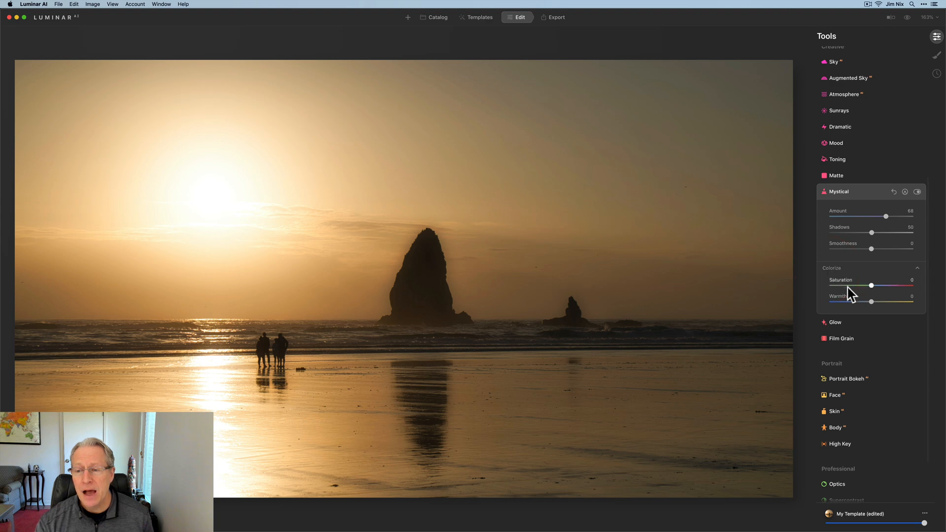
pyautogui.click(880, 197)
# - Open the Vignette tool and choose a subject point at the waterline just beside the group of people
pyautogui.scroll(5, 875, 205)
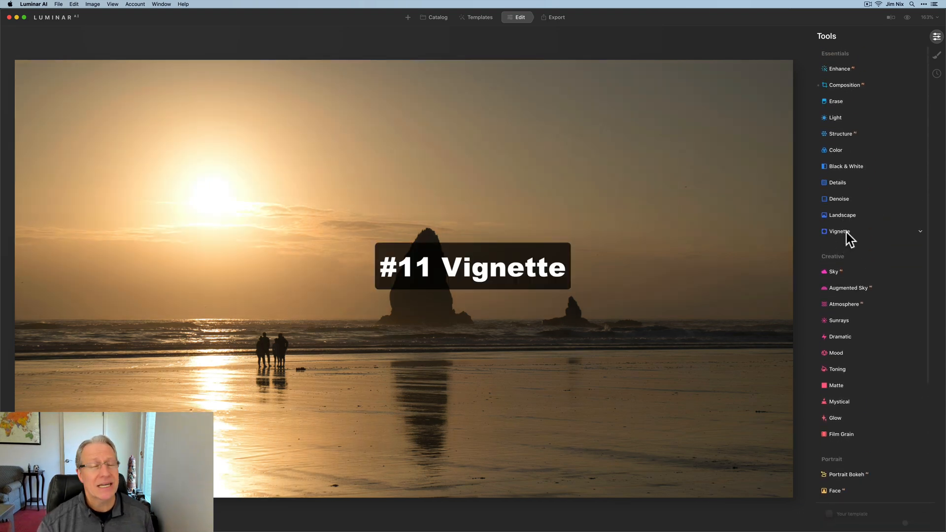
pyautogui.click(847, 234)
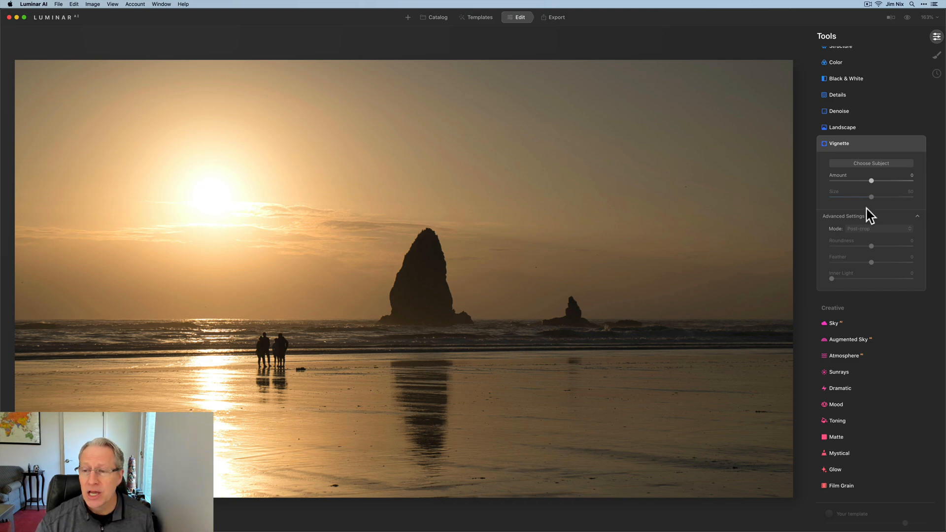
pyautogui.click(871, 164)
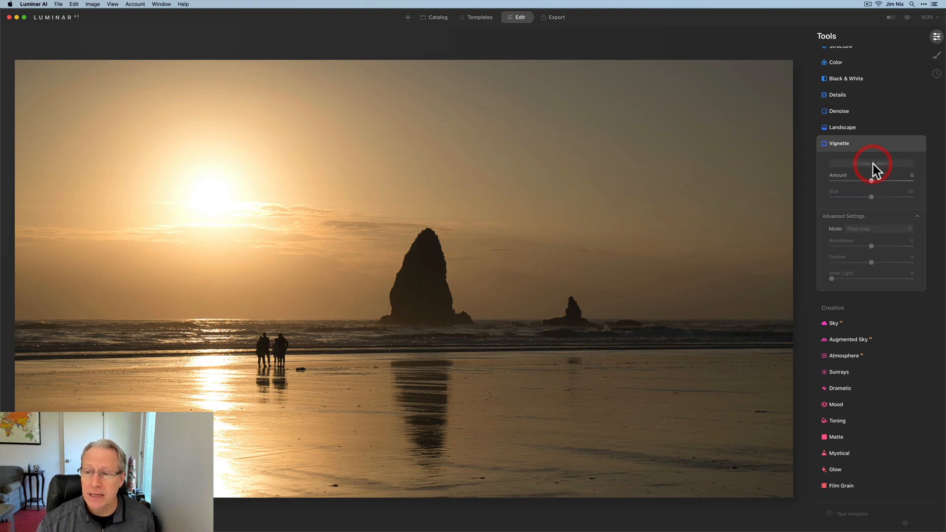
pyautogui.click(318, 326)
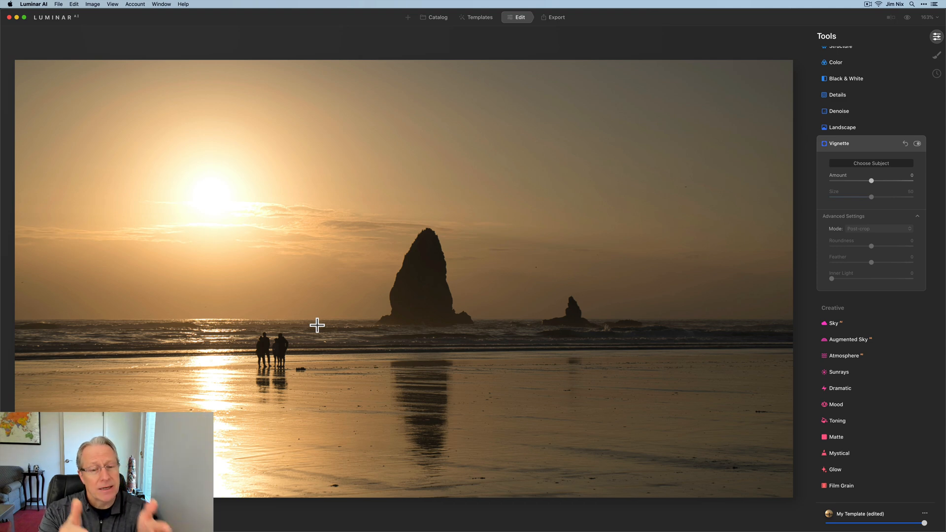
pyautogui.click(867, 165)
# - Set the vignette's Amount to -52, Size to 22 and Inner Light to 26
pyautogui.click(850, 181)
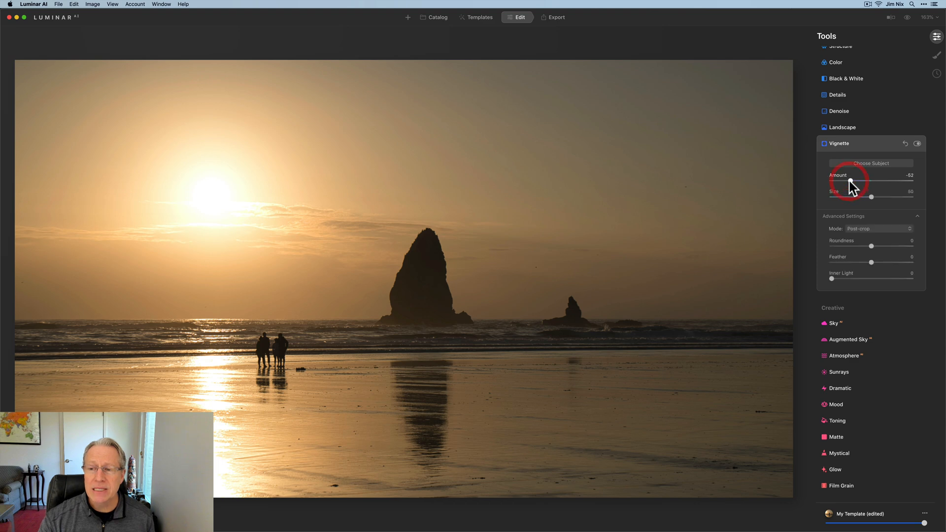
pyautogui.click(849, 197)
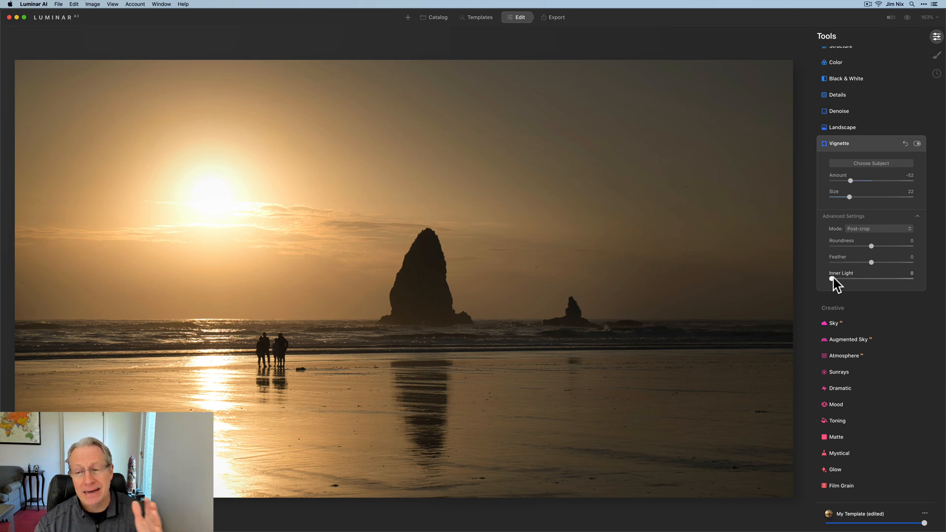
pyautogui.moveTo(832, 278); pyautogui.dragTo(855, 271)
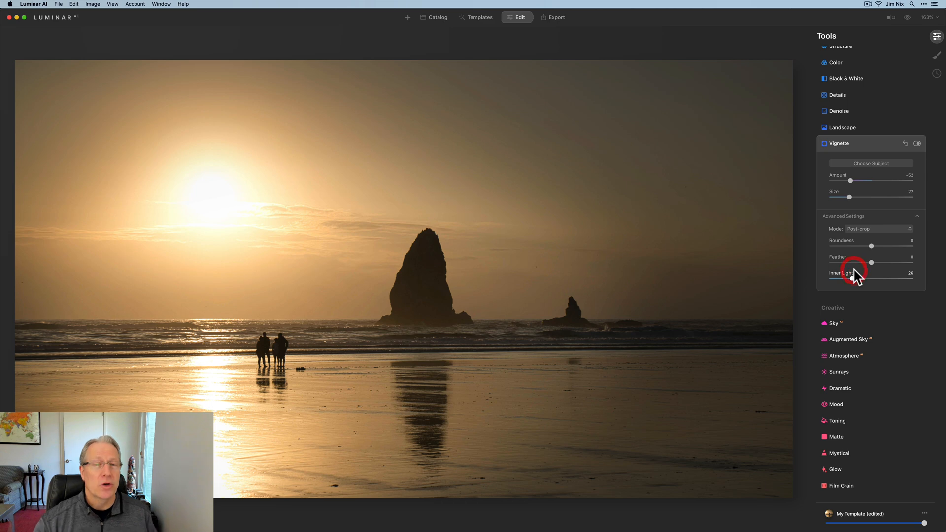